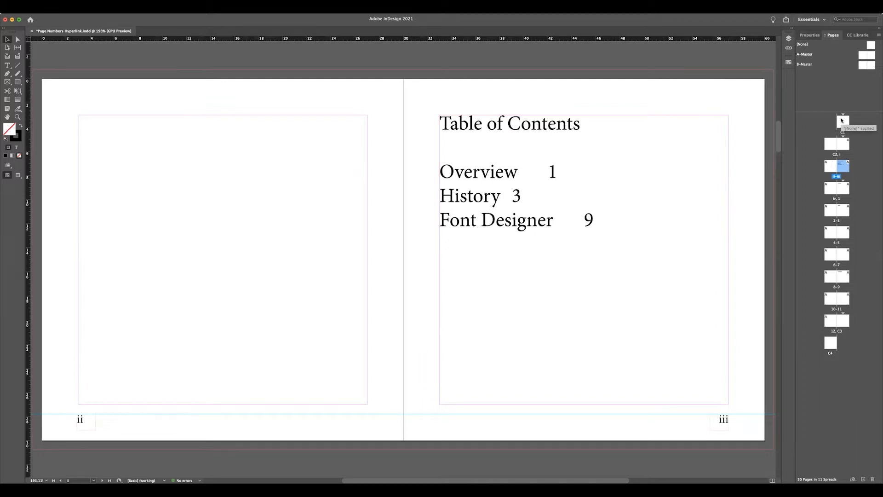
Review the table of contents page and the Overview, History and Font Designer pages it refers to.
double_click(846, 167)
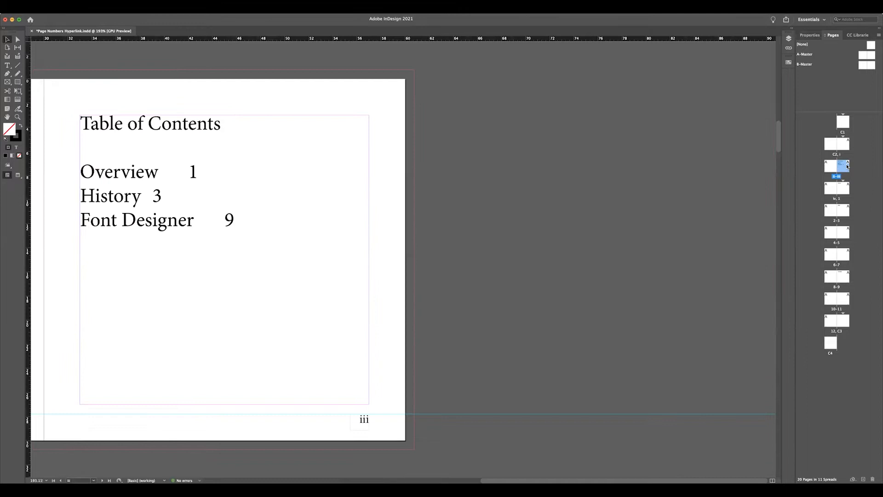
double_click(843, 191)
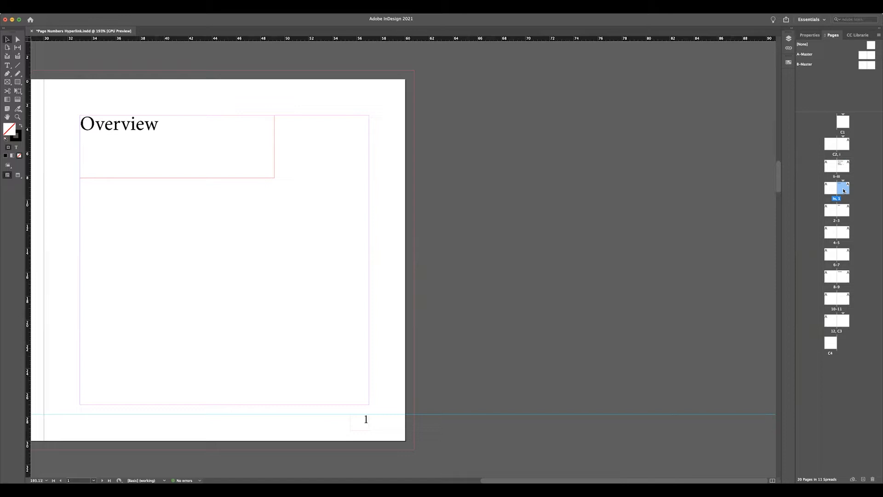
double_click(843, 212)
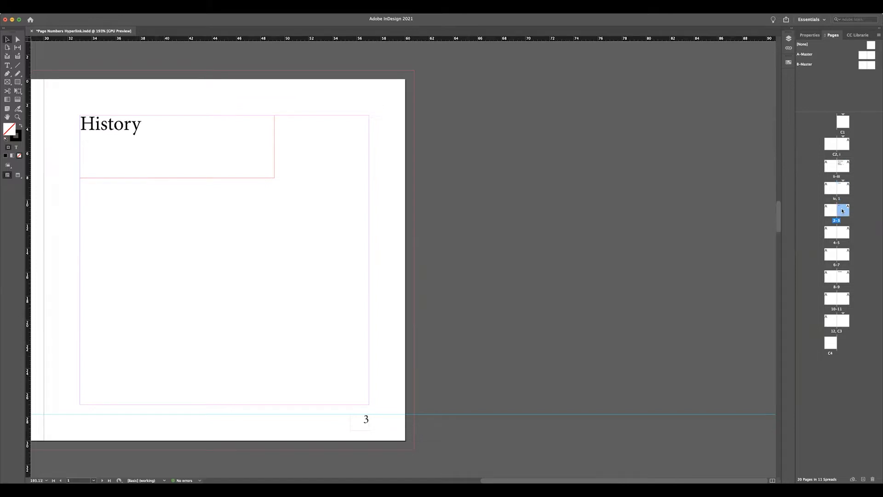
double_click(844, 277)
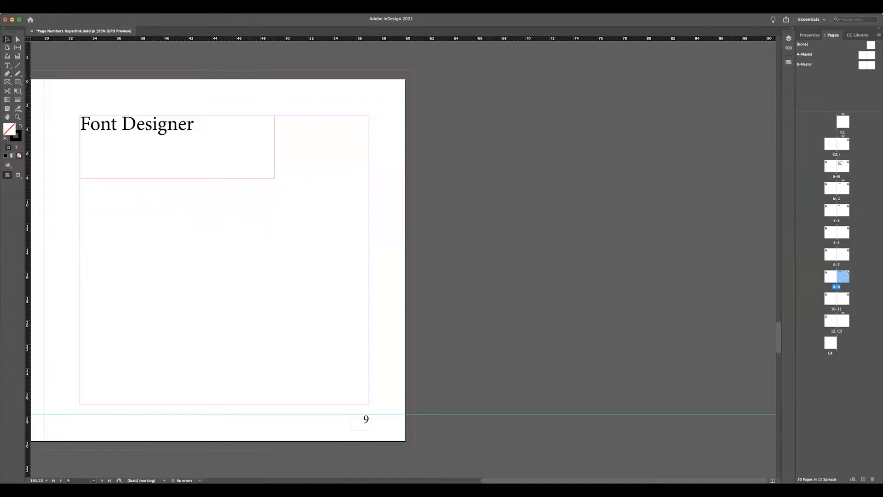
left_click(82, 8)
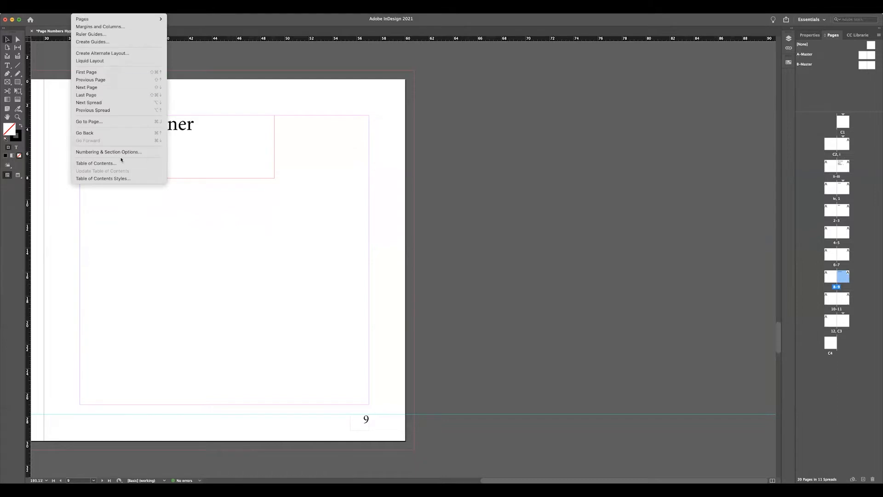
left_click(487, 169)
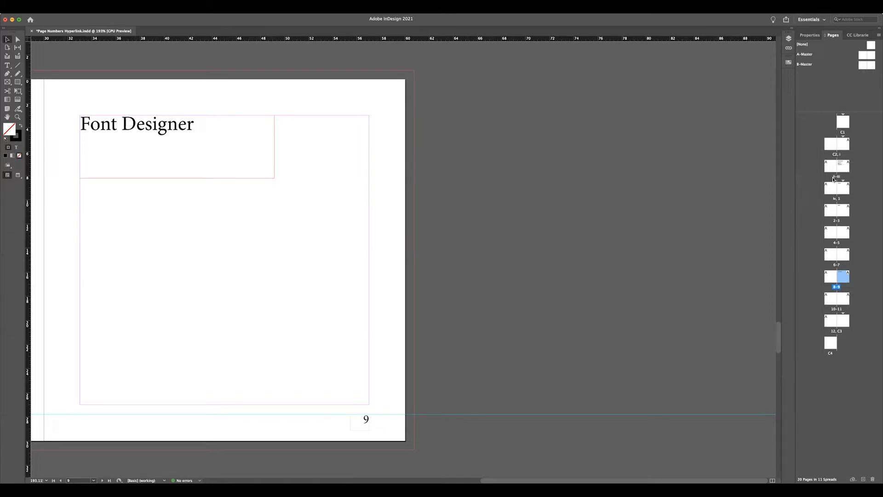
Return to the table of contents on page iii and switch the workspace to Typography.
left_click(842, 165)
double_click(843, 165)
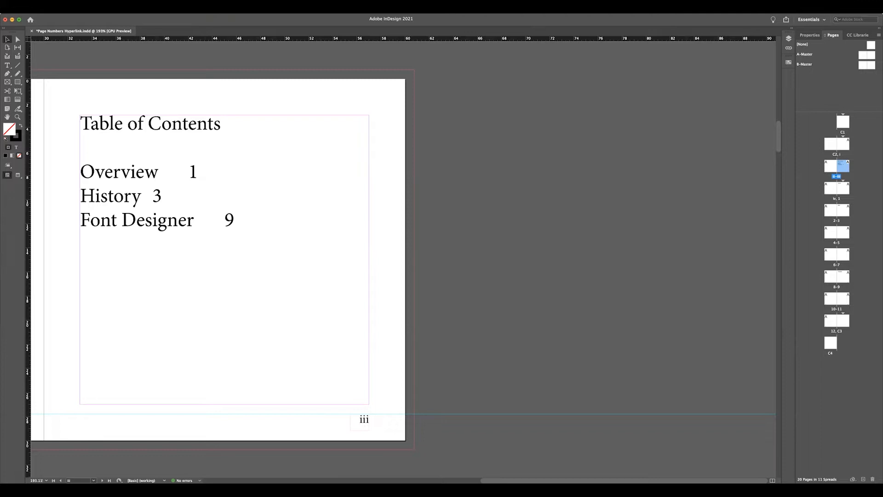
left_click(175, 7)
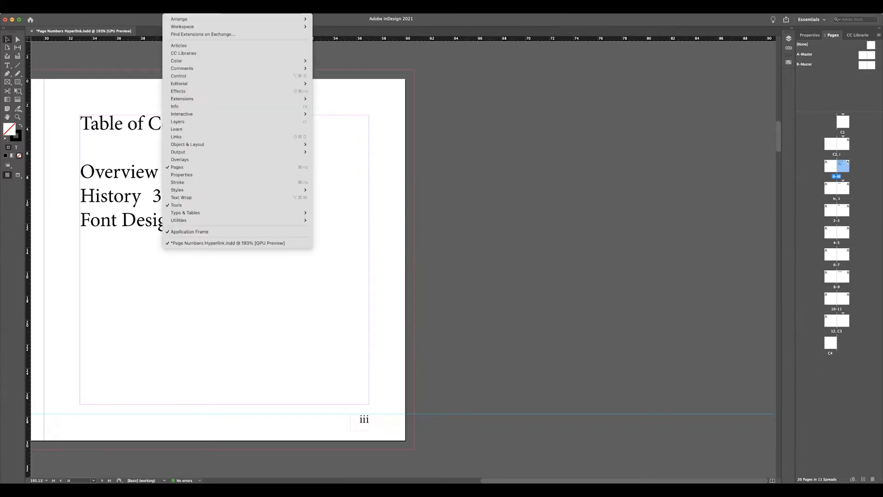
mouse_move(188, 27)
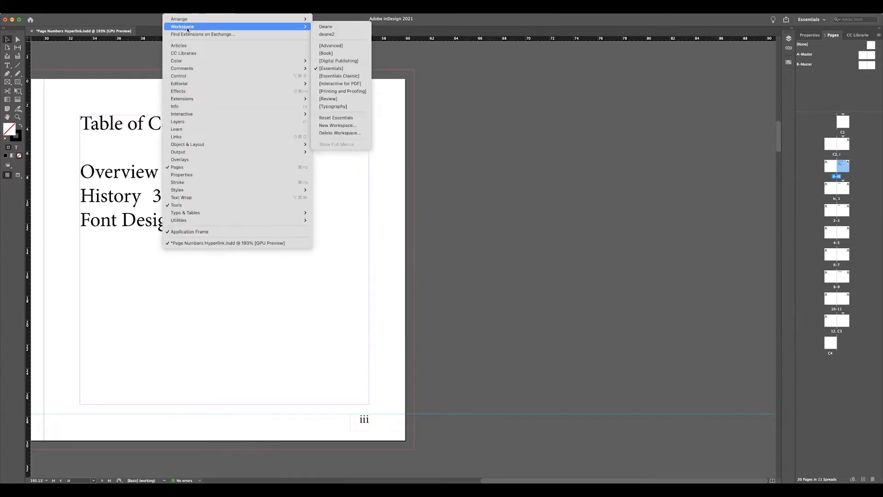
left_click(344, 107)
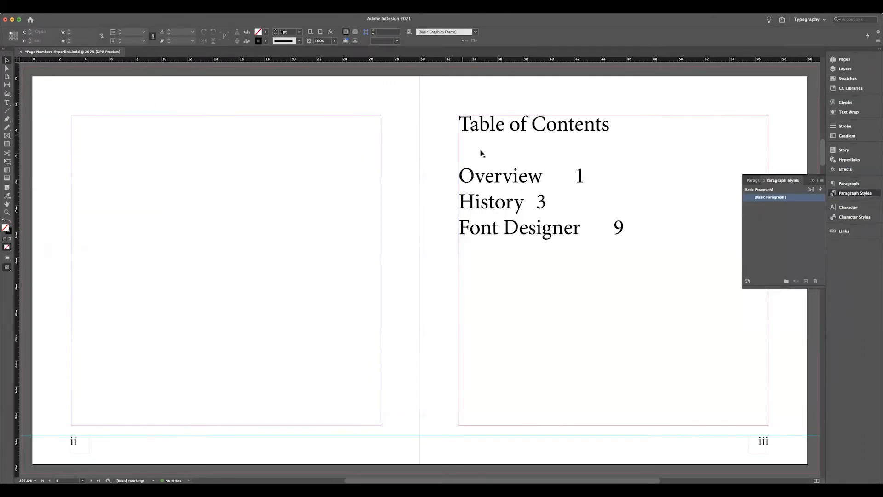
Delete the Hyperlink character style, replacing it with [None] and preserving formatting.
left_click(854, 216)
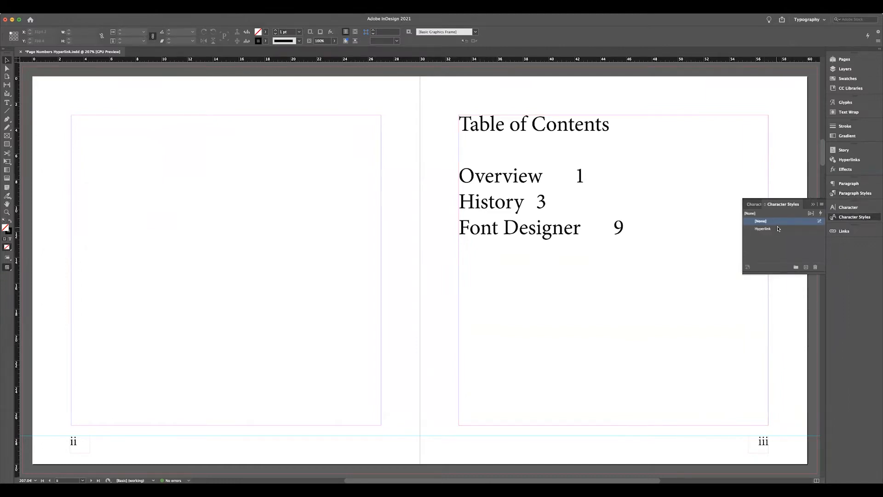
left_click(778, 229)
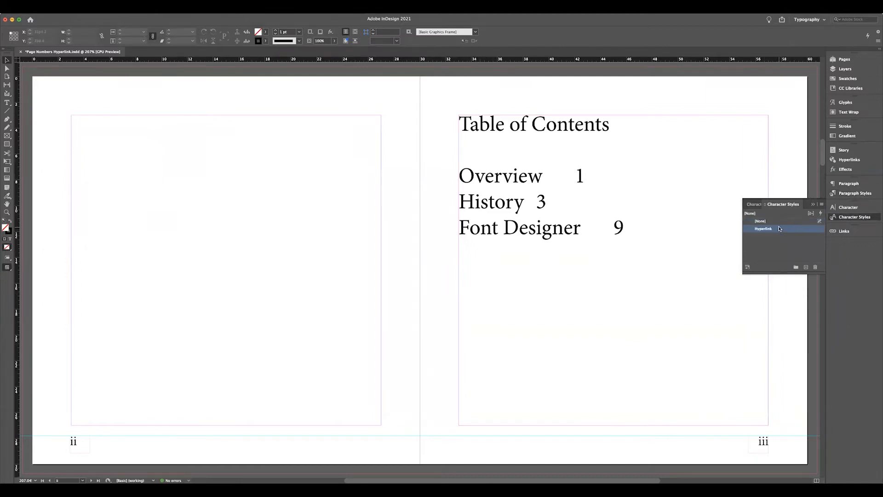
left_click(816, 267)
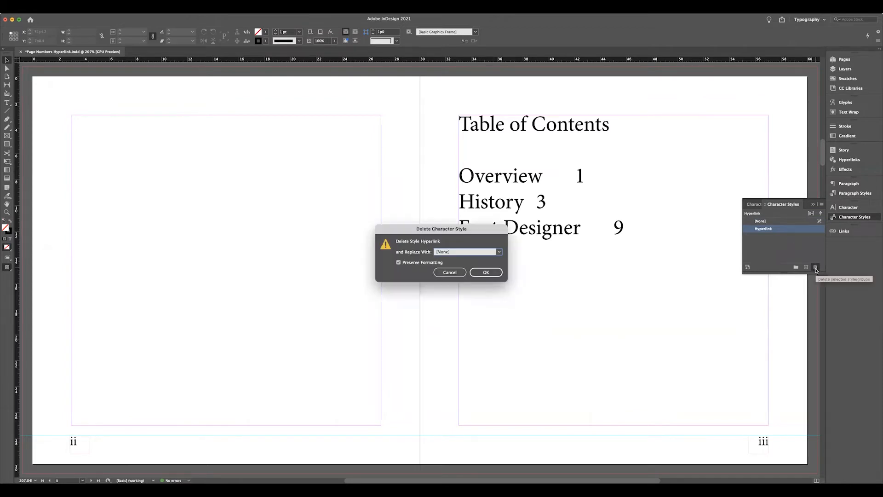
left_click(486, 272)
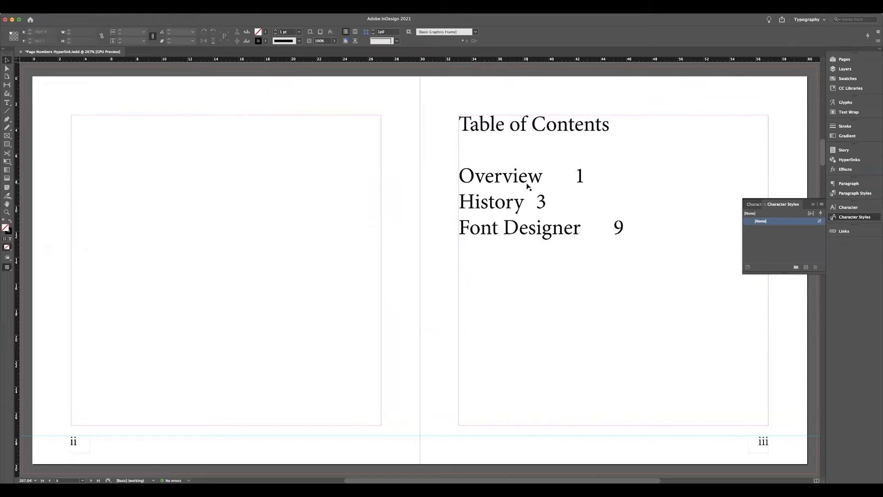
Activate text editing in the Overview contents entry and show the Hyperlinks panel as a floating panel beside the contents list.
left_click(580, 176)
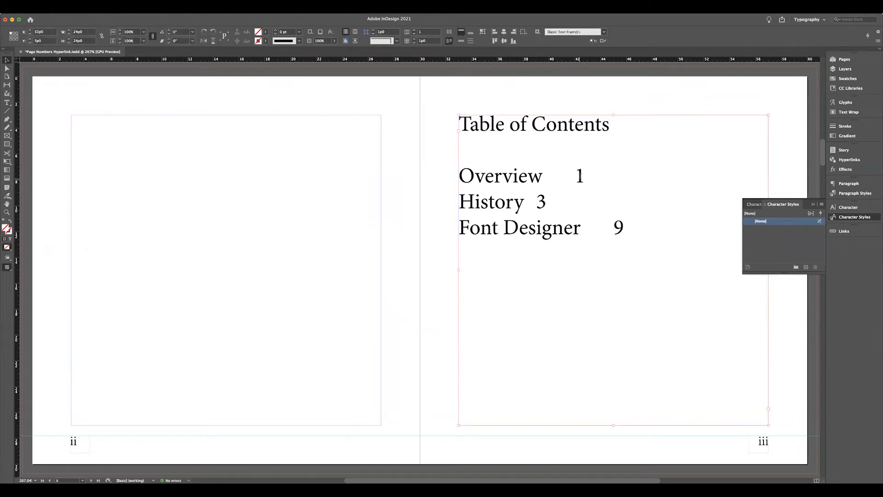
double_click(587, 176)
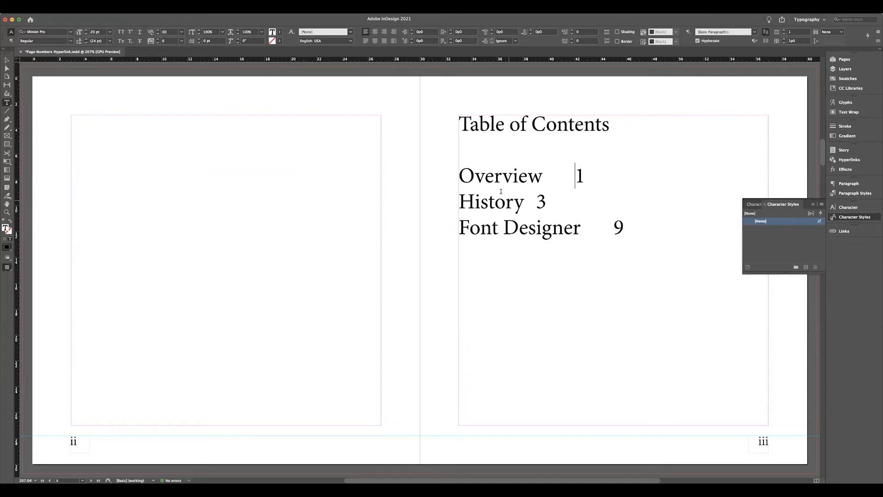
left_click(174, 7)
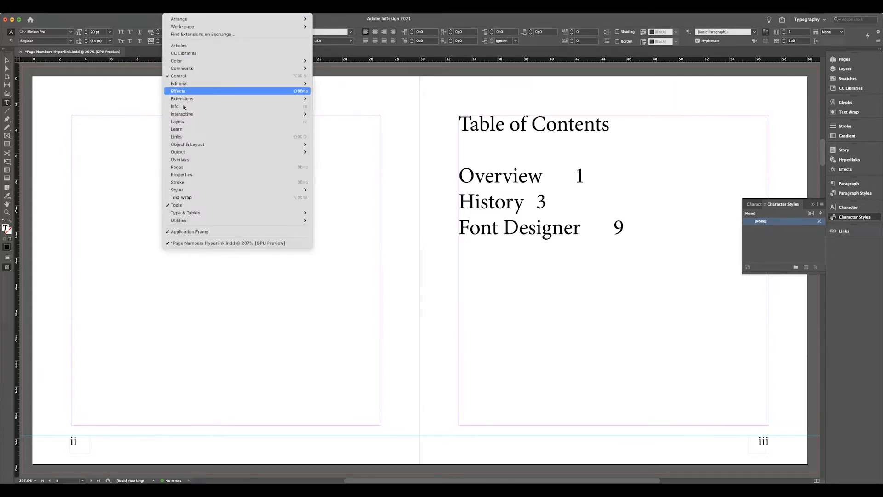
mouse_move(189, 115)
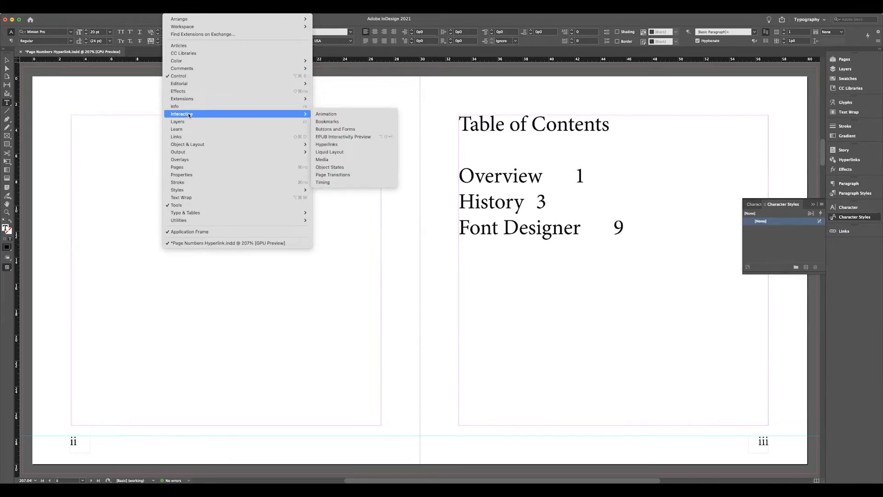
left_click(329, 146)
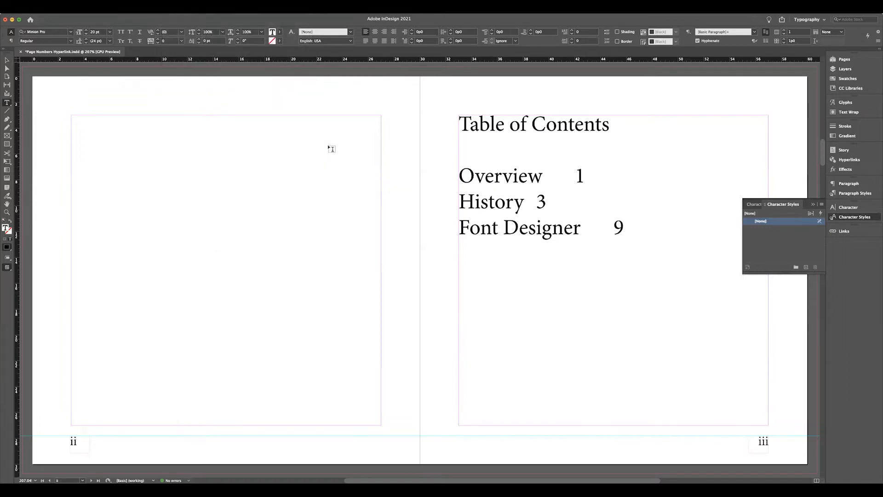
left_click_drag(773, 147, 676, 271)
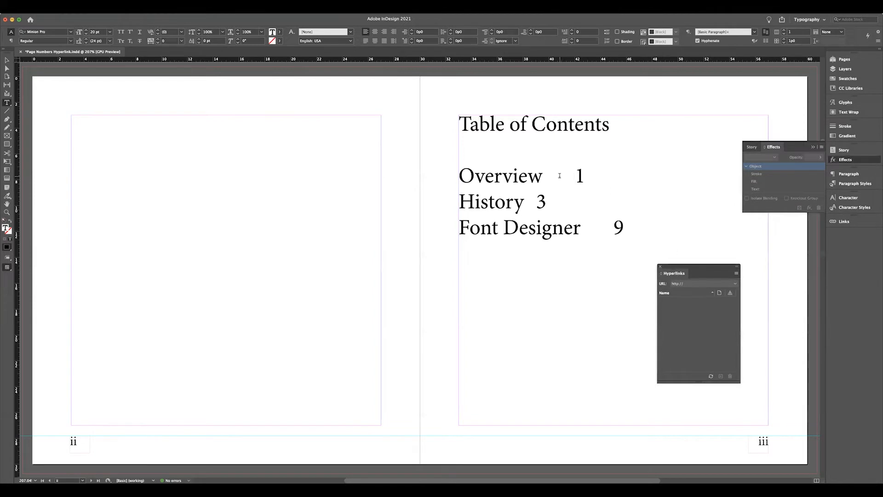
Create a hyperlink from the whole "Overview 1" contents entry to page 1 of Page Numbers Hyperlink.indd.
left_click_drag(588, 176, 466, 175)
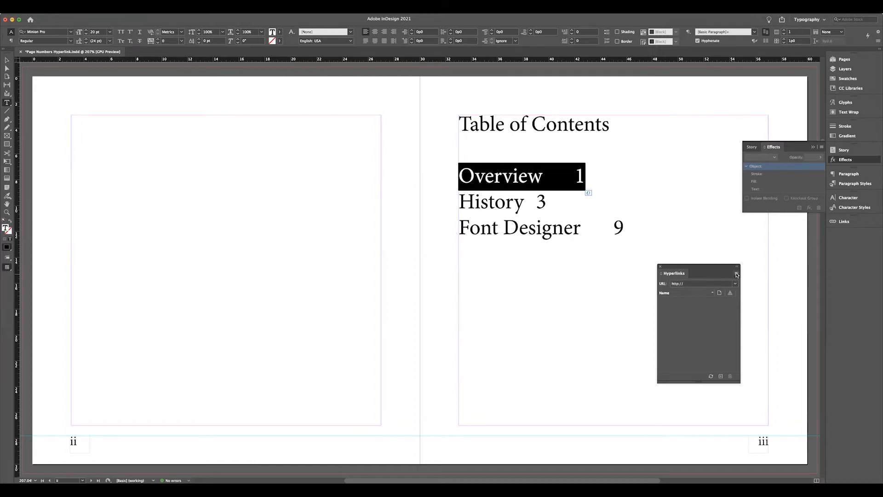
left_click(737, 274)
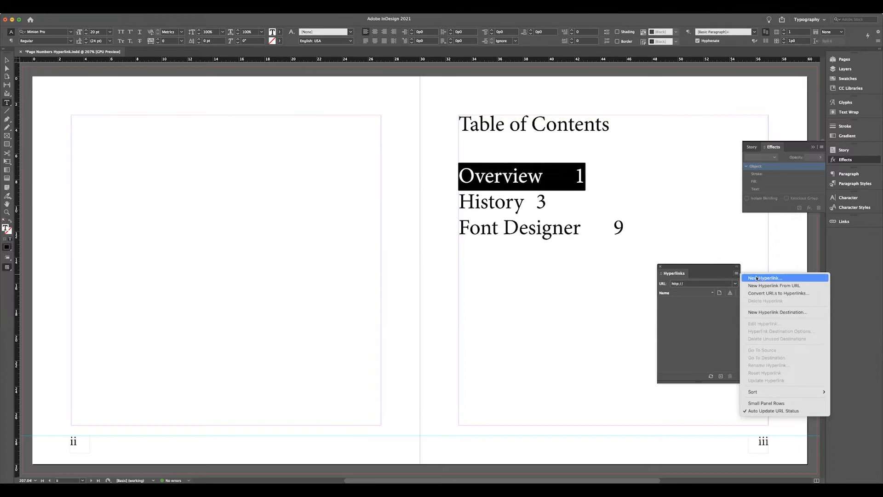
left_click(756, 278)
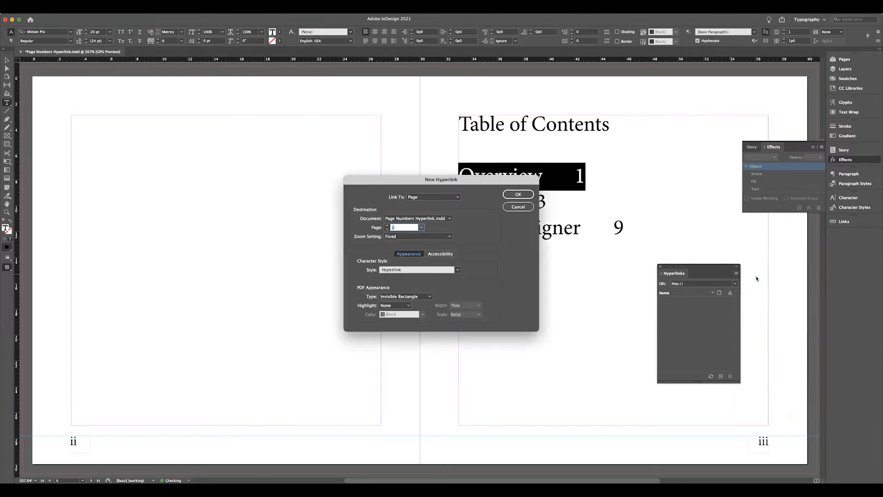
left_click(458, 199)
left_click(450, 205)
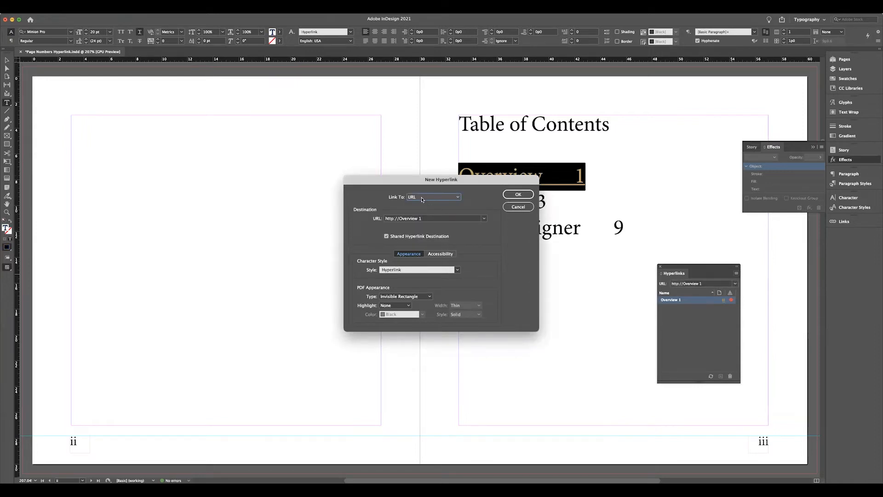
left_click(458, 198)
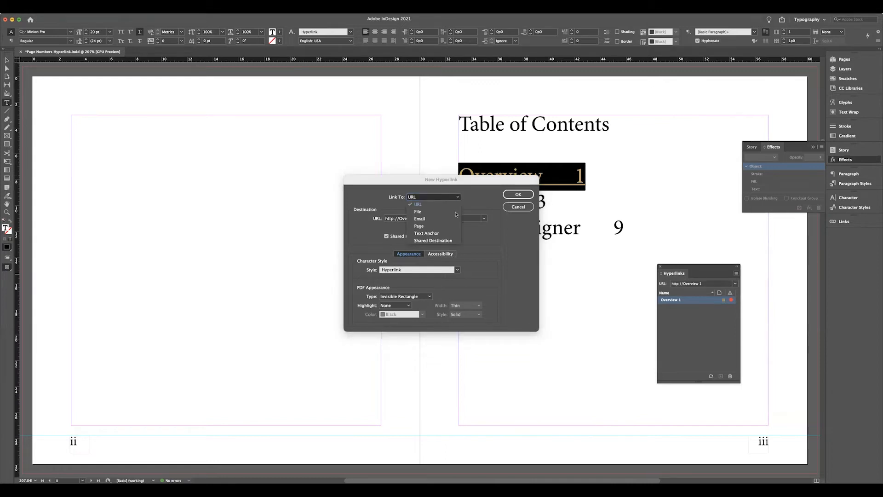
left_click(448, 227)
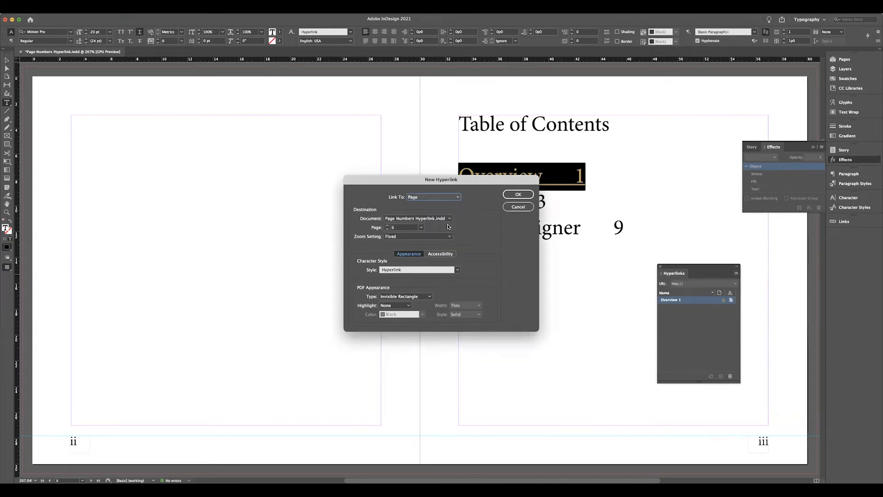
left_click(420, 228)
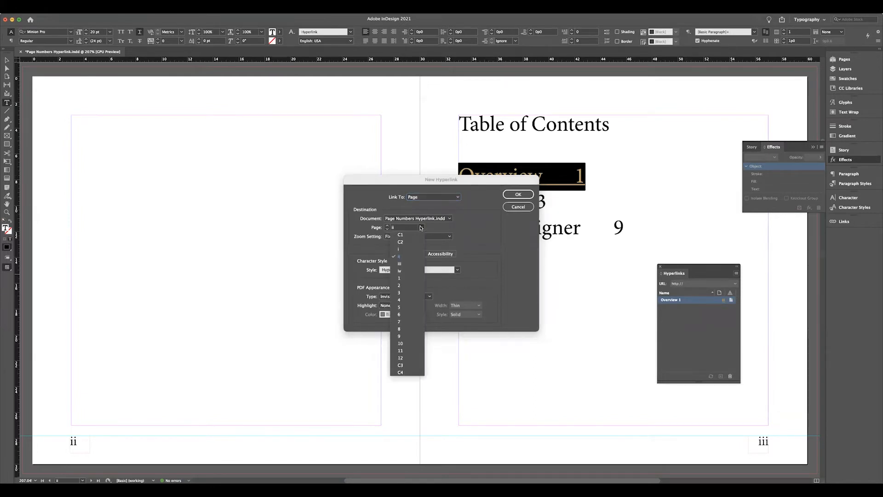
left_click(400, 278)
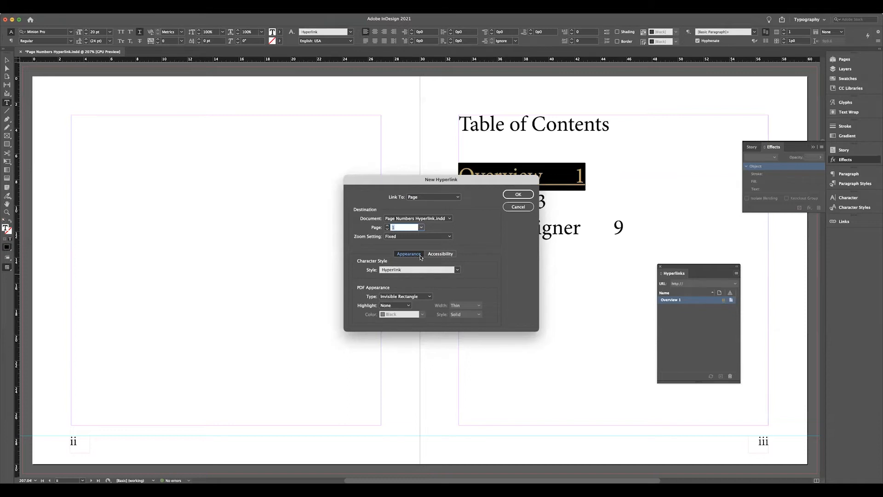
left_click(422, 227)
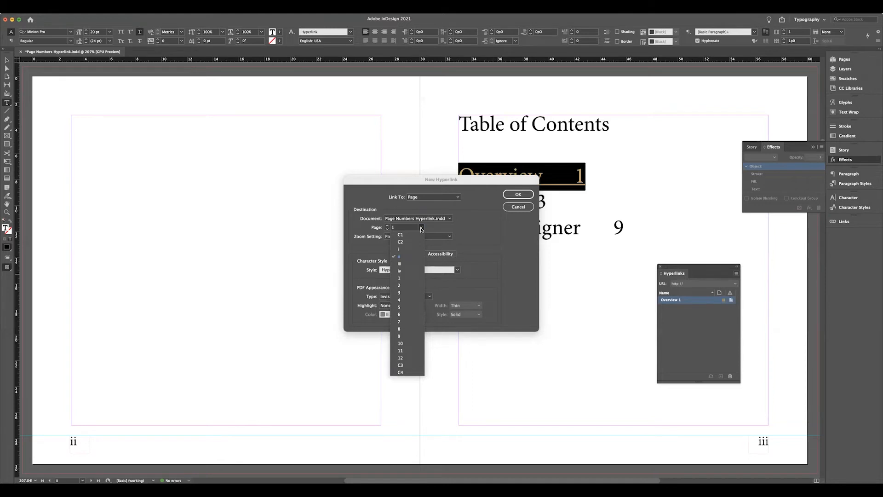
left_click(399, 277)
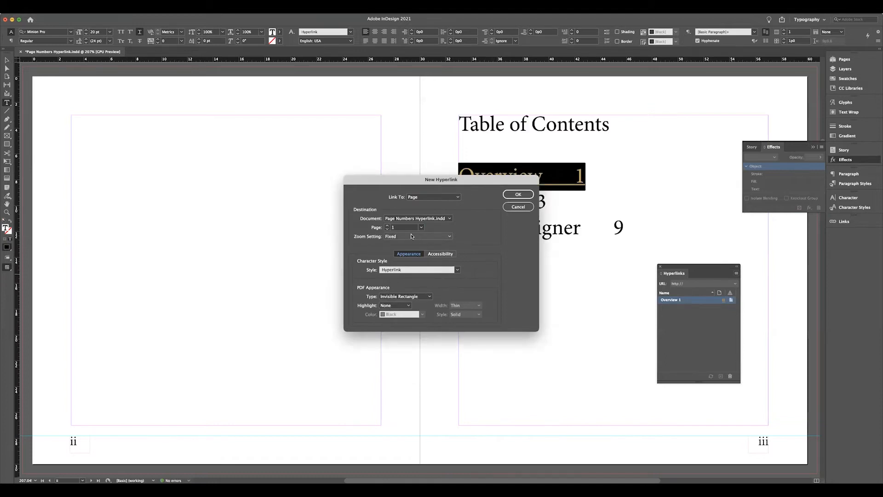
left_click(515, 196)
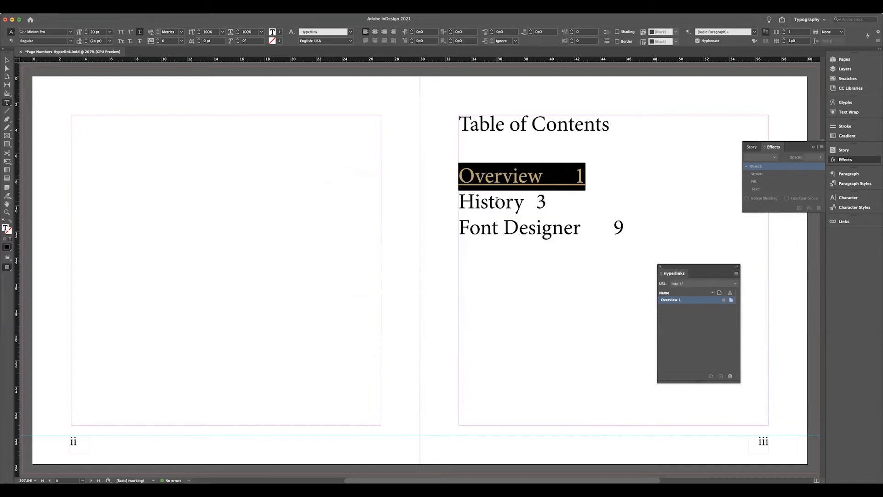
Create a hyperlink from the whole "History 3" contents entry to page 3 of Page Numbers Hyperlink.indd.
left_click_drag(549, 201, 456, 201)
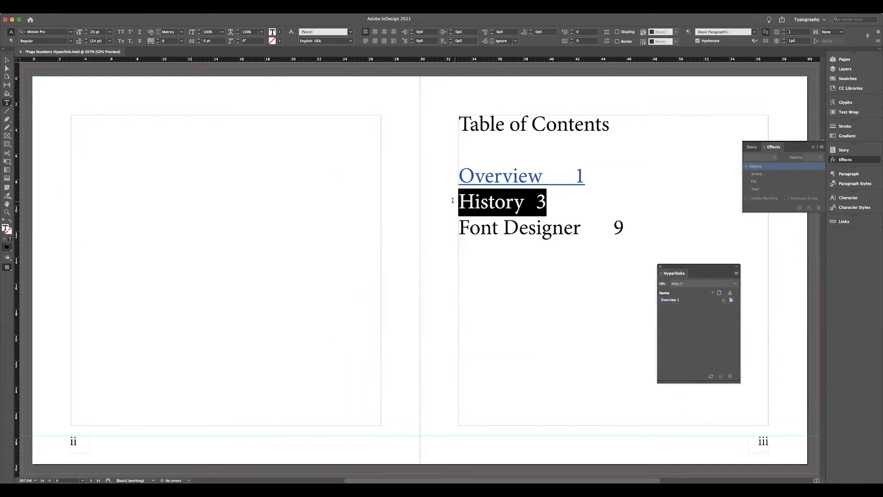
left_click(736, 275)
left_click(764, 278)
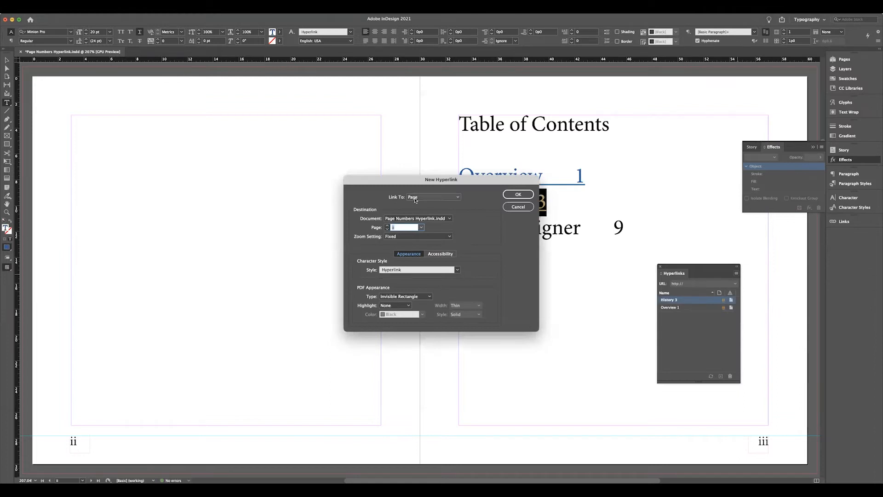
left_click(421, 228)
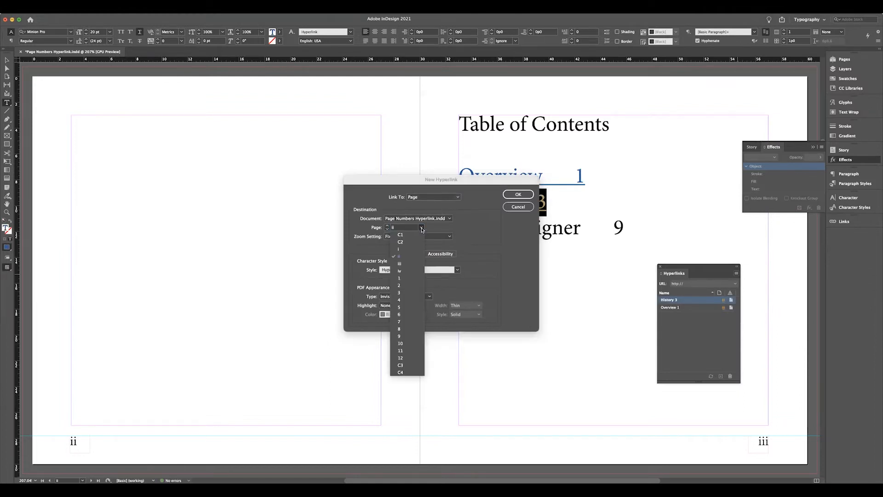
left_click(404, 294)
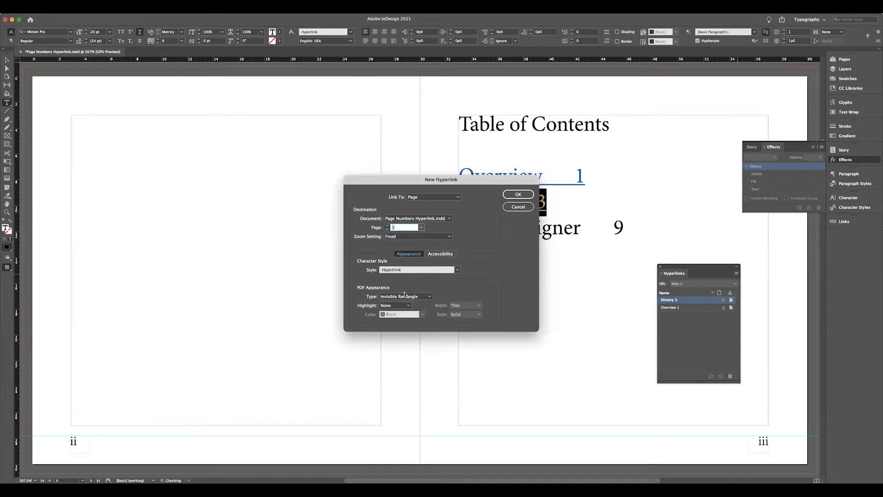
left_click(518, 194)
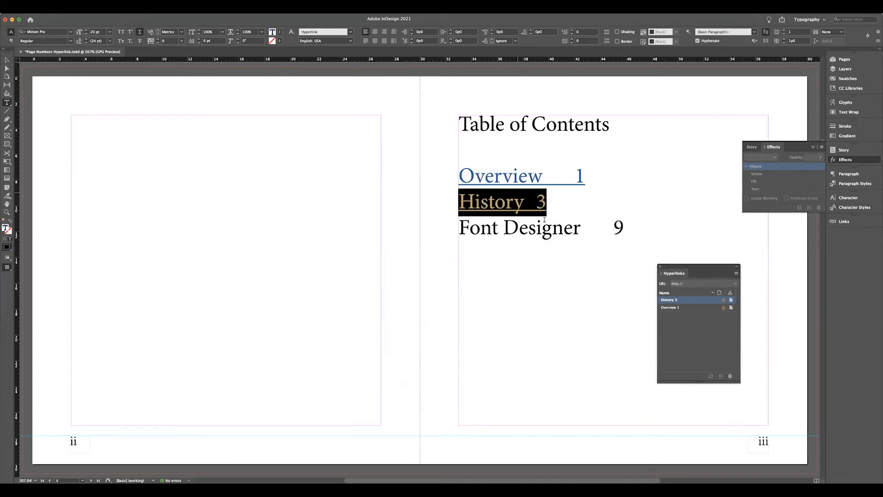
Create a hyperlink from the whole "Font Designer 9" contents entry to page 9, using the Hyperlink character style.
left_click_drag(625, 227, 458, 227)
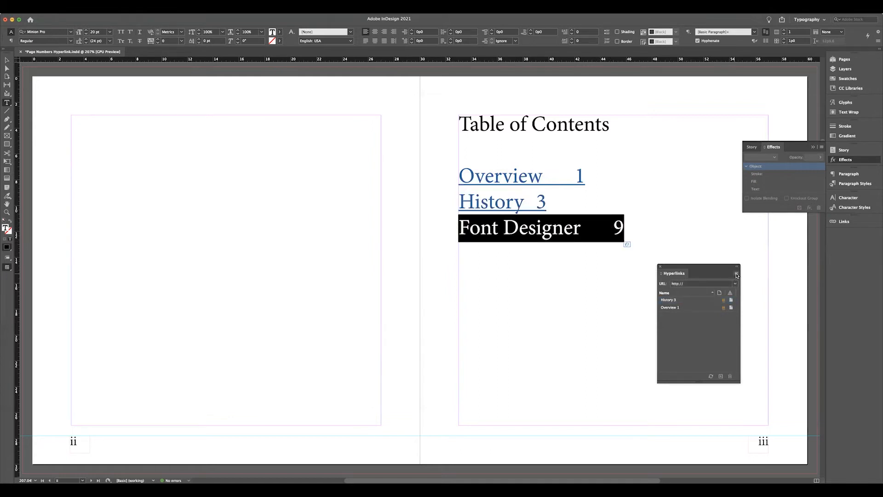
left_click(736, 274)
left_click(753, 277)
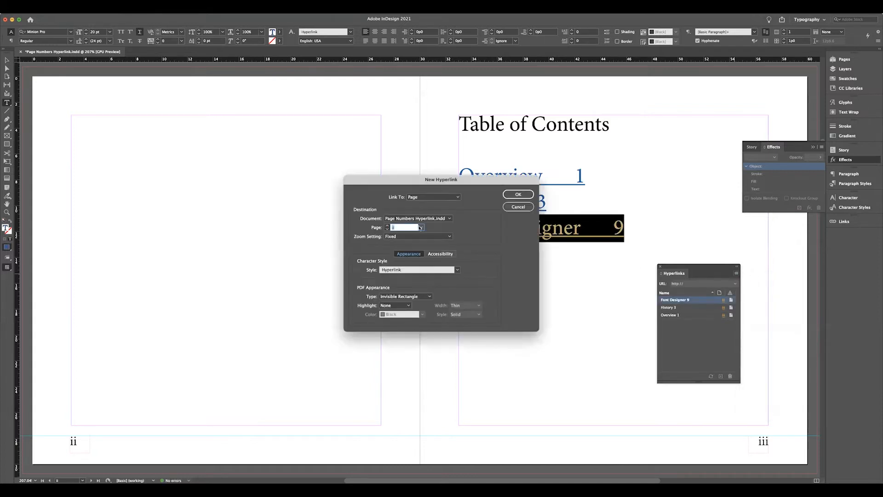
left_click(421, 227)
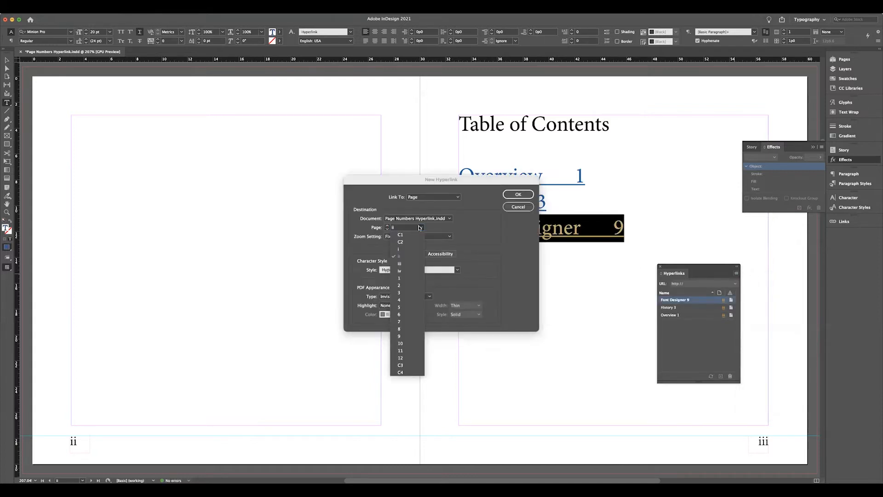
left_click(404, 336)
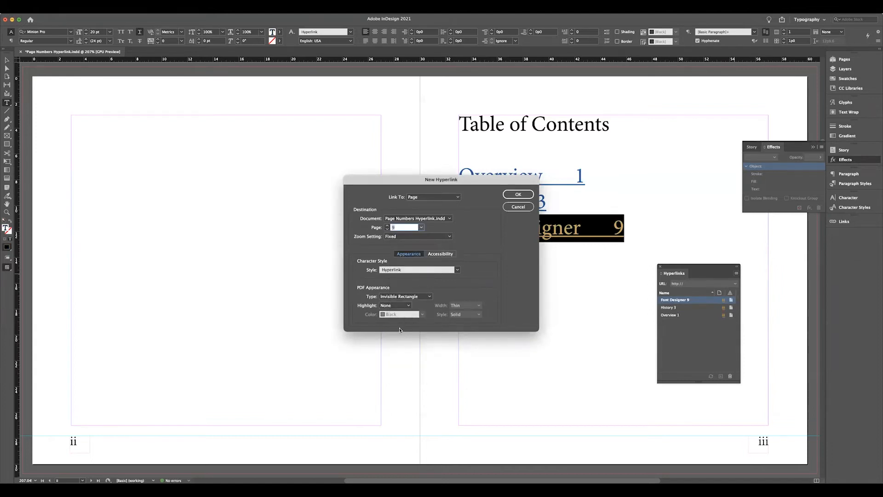
left_click(381, 274)
left_click(405, 272)
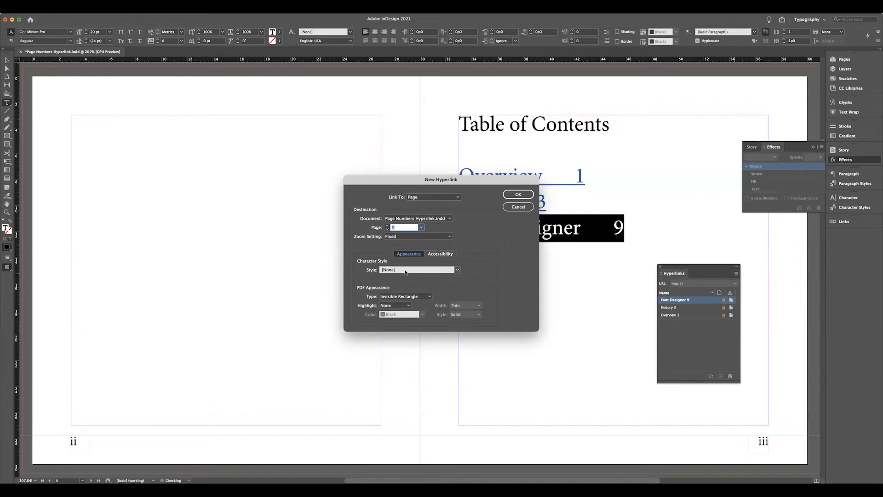
left_click(457, 272)
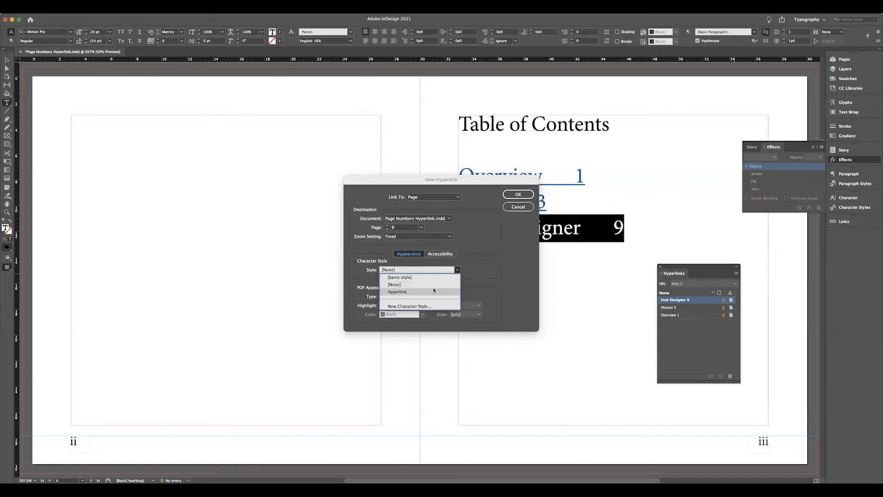
left_click(421, 290)
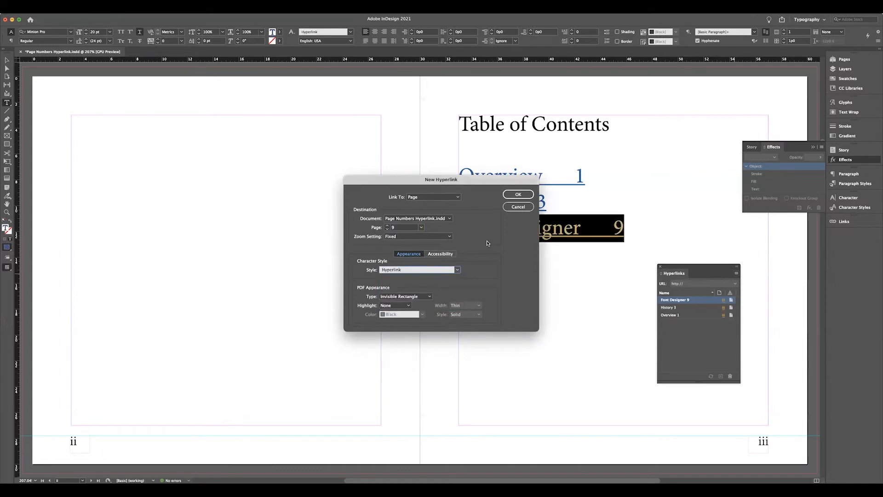
left_click(515, 195)
left_click(540, 269)
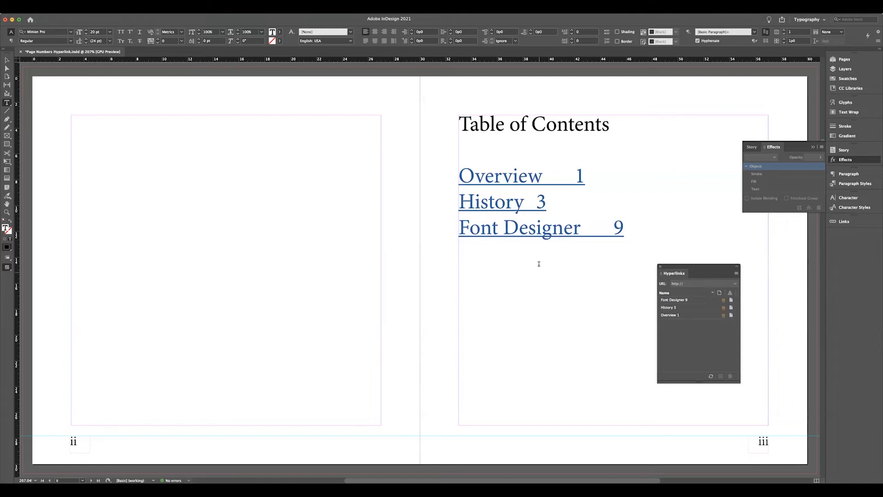
key("BackSpace")
key("BackSpace")
Apply the Hyperlink character style to the whole Overview contents entry and open the style's options.
left_click_drag(459, 176, 604, 175)
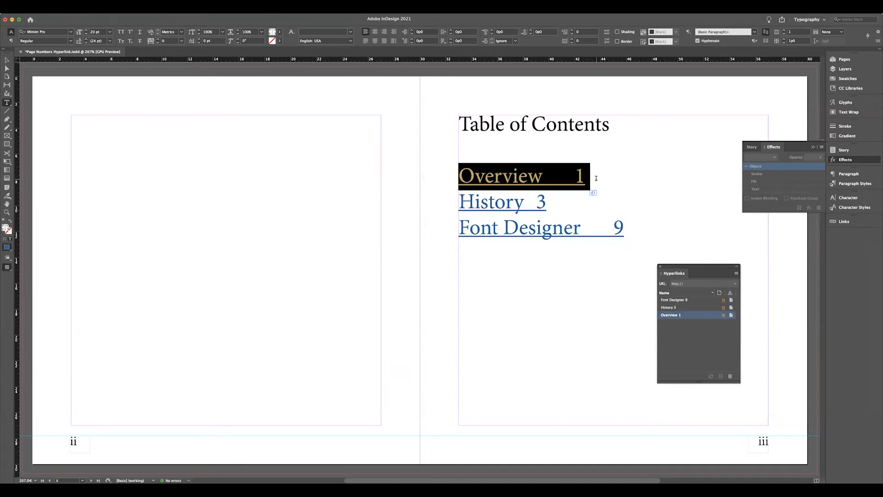
left_click(849, 208)
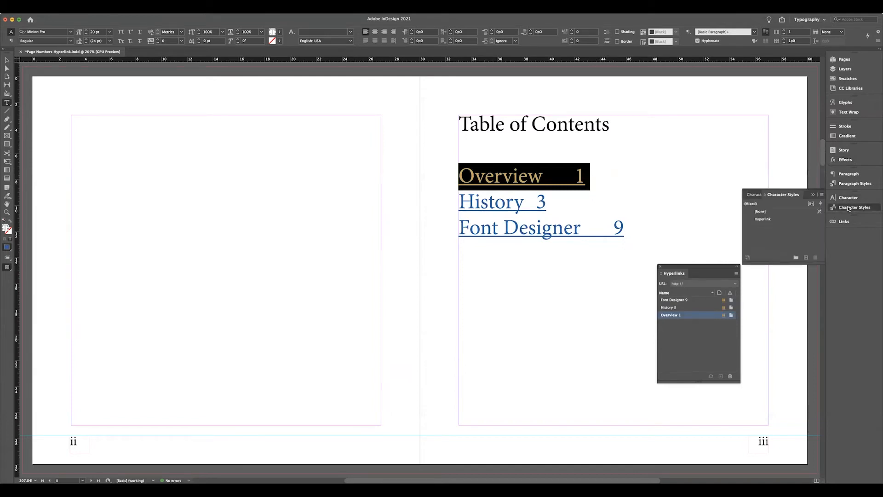
left_click(763, 219)
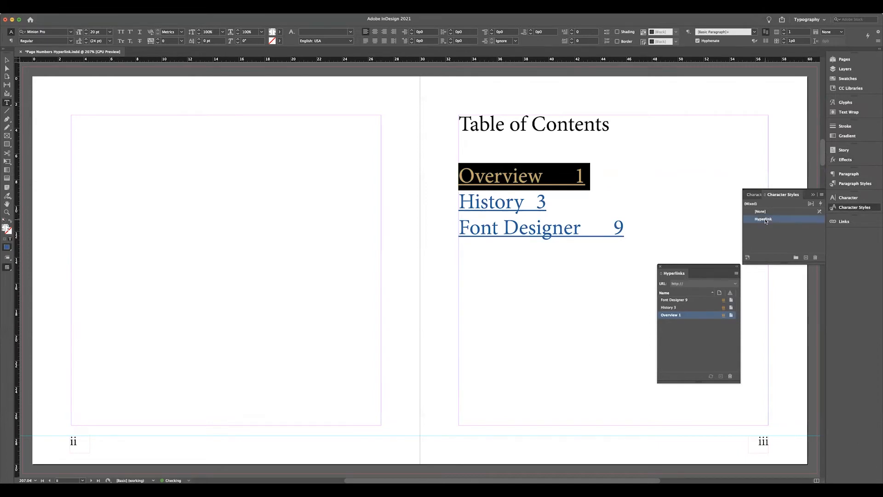
double_click(765, 220)
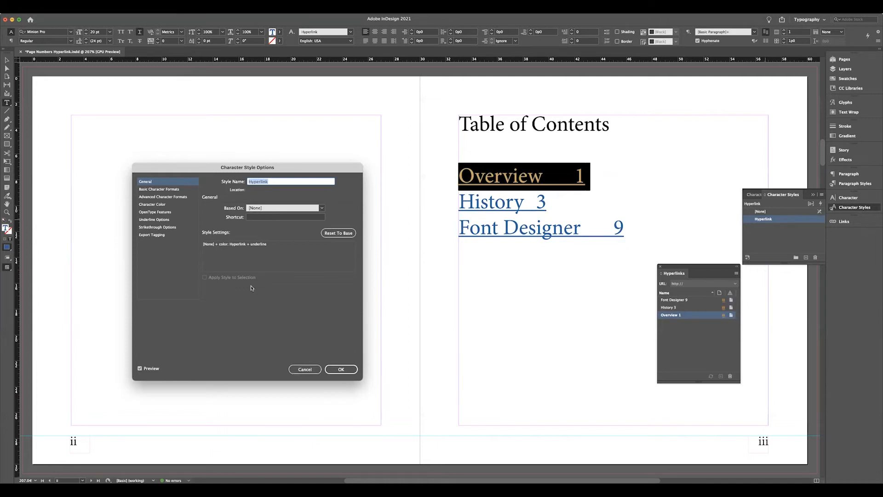
Set the Hyperlink character style's color to [Black] with a 70% tint.
left_click(158, 205)
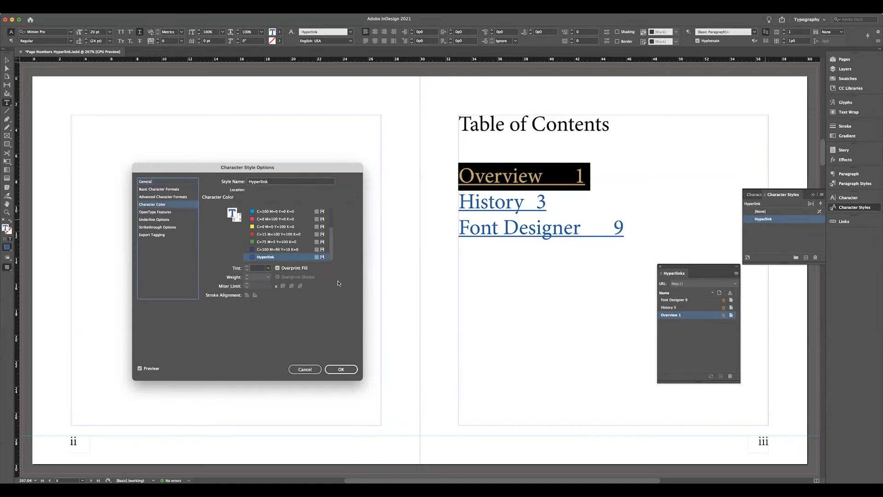
scroll(298, 253, "up", 3)
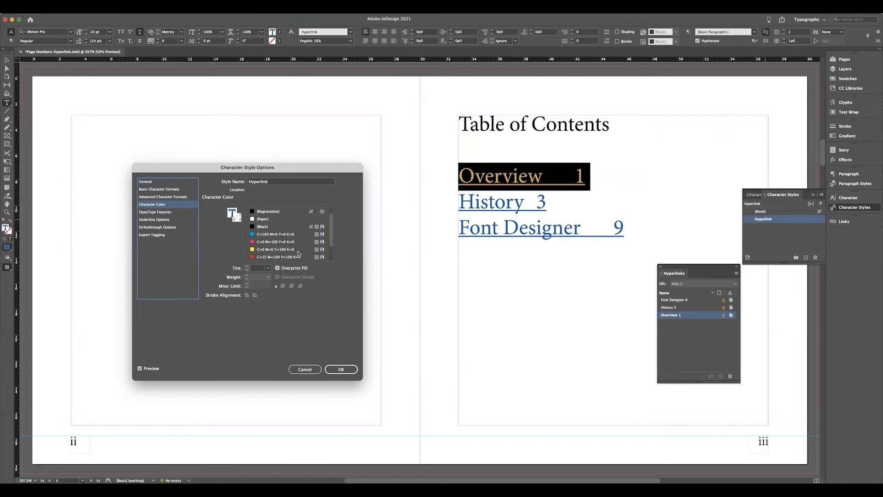
left_click(255, 228)
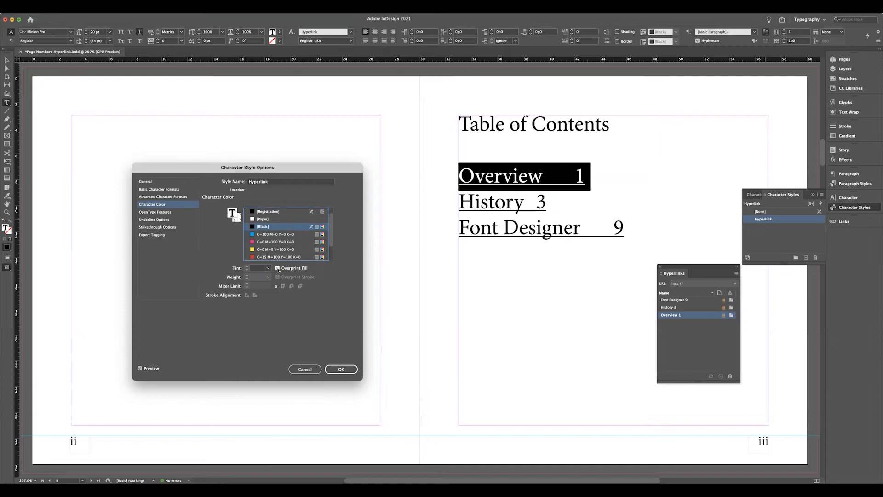
left_click(269, 269)
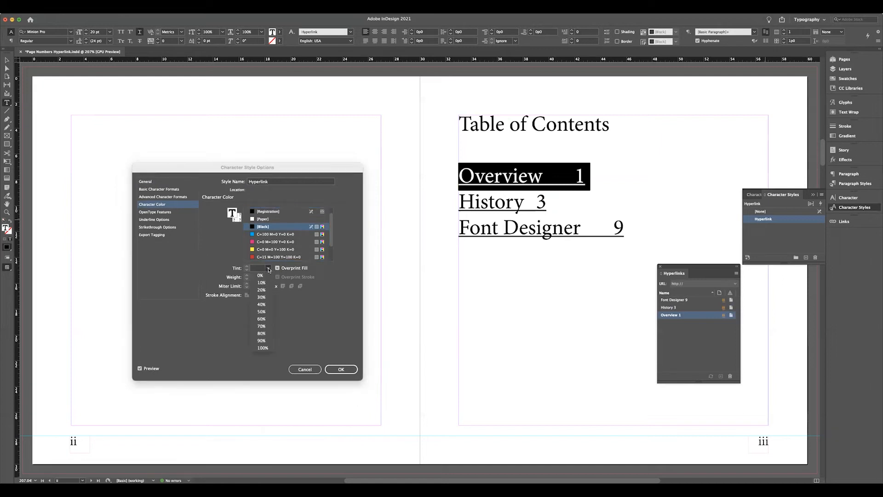
left_click(262, 326)
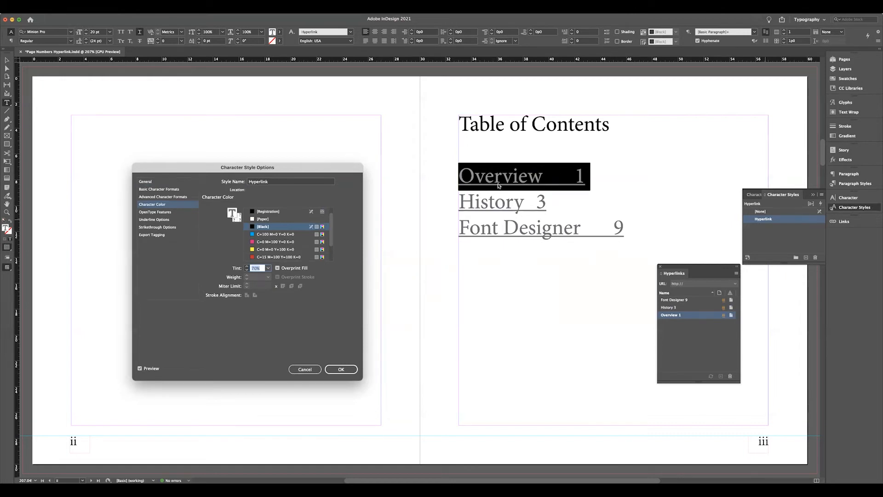
Turn off underlining in the Hyperlink character style and save the style options.
left_click(159, 190)
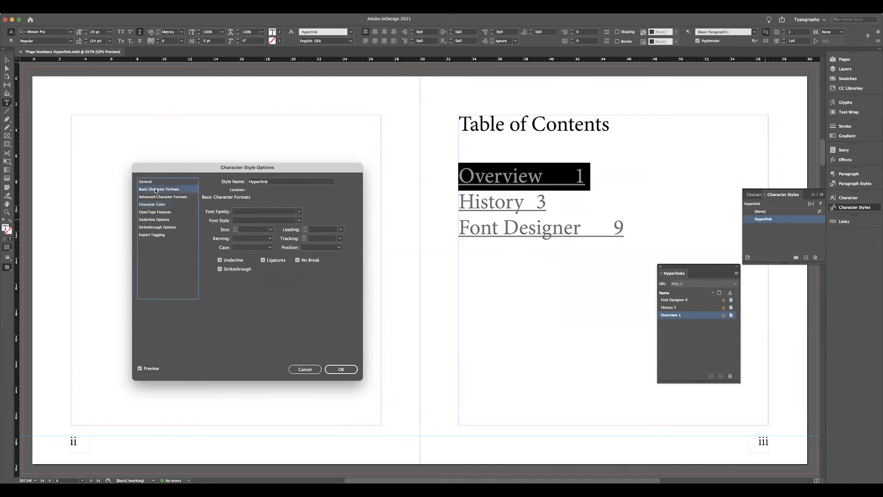
left_click(219, 260)
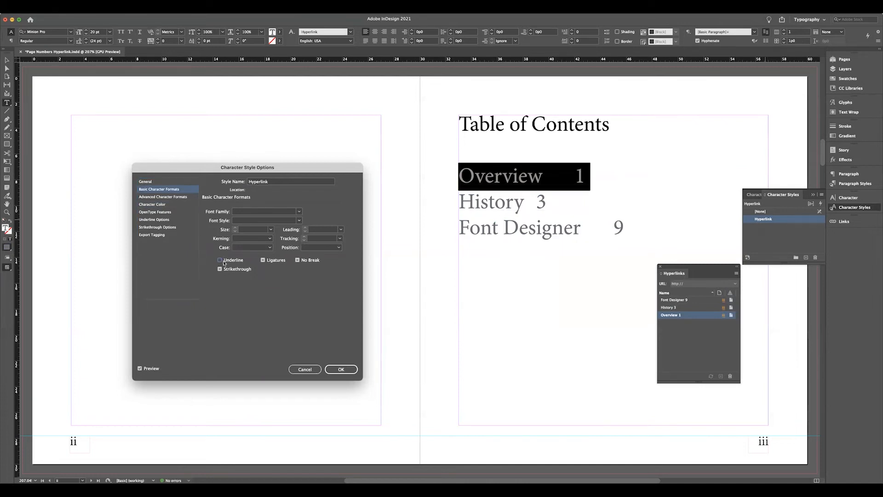
left_click(343, 369)
left_click(343, 369)
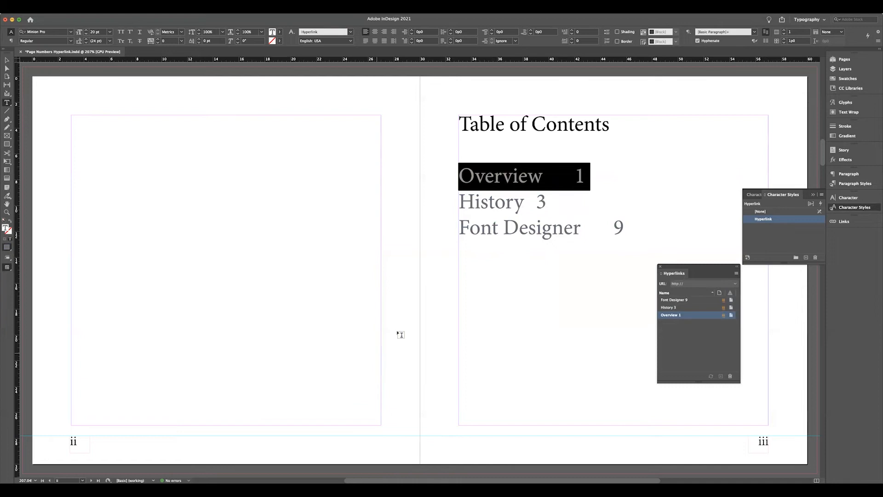
Select the whole Overview contents entry and show the document's hidden characters.
left_click_drag(461, 175, 585, 169)
left_click(97, 8)
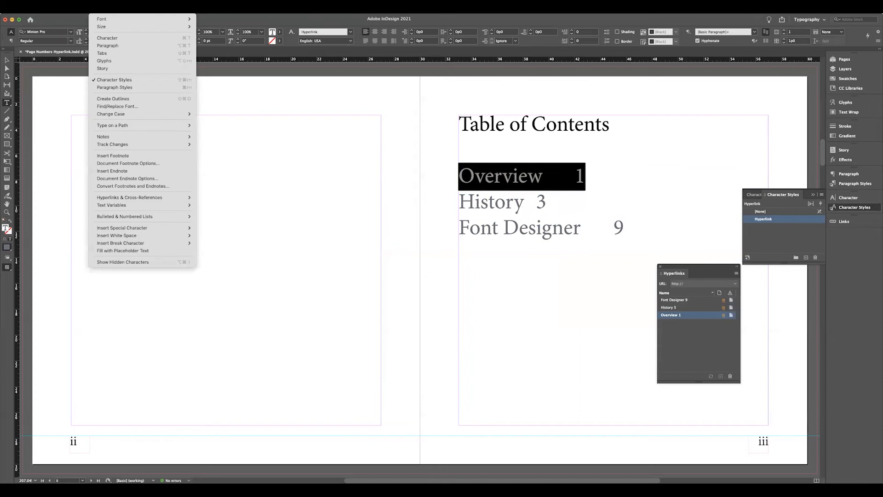
left_click(109, 261)
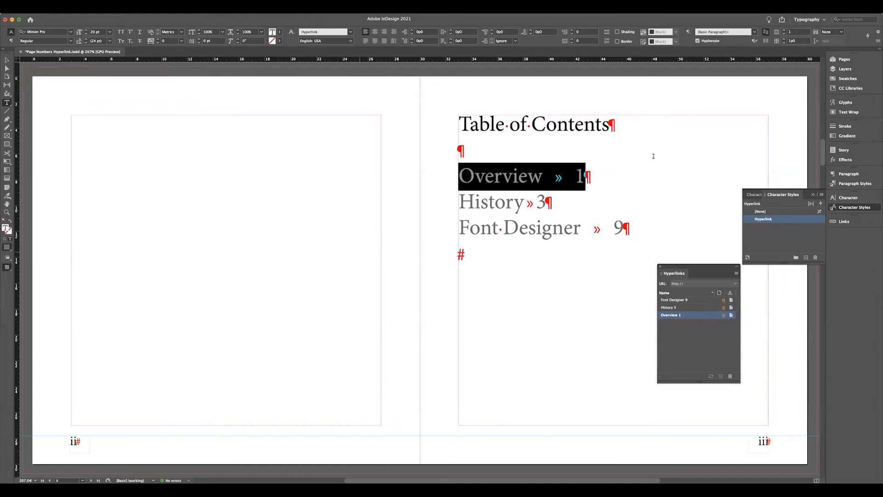
Move the table of contents text frame from the page numbers layer to Layer 1.
left_click(835, 69)
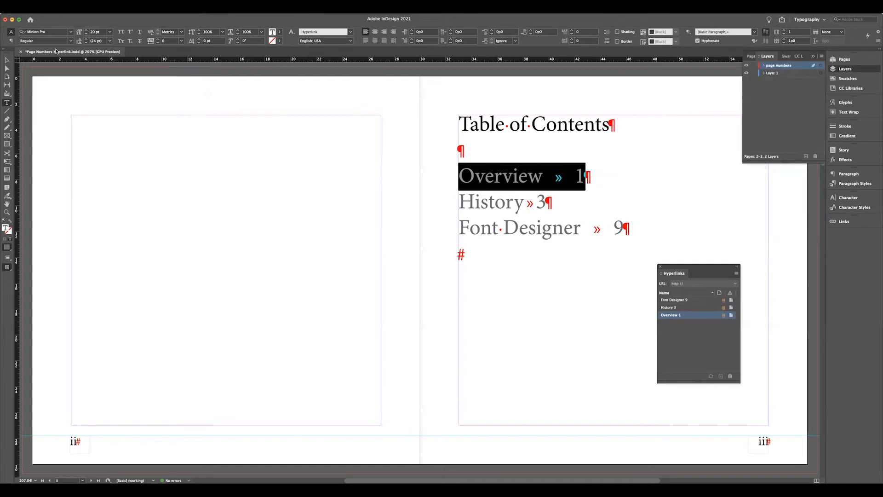
left_click(7, 61)
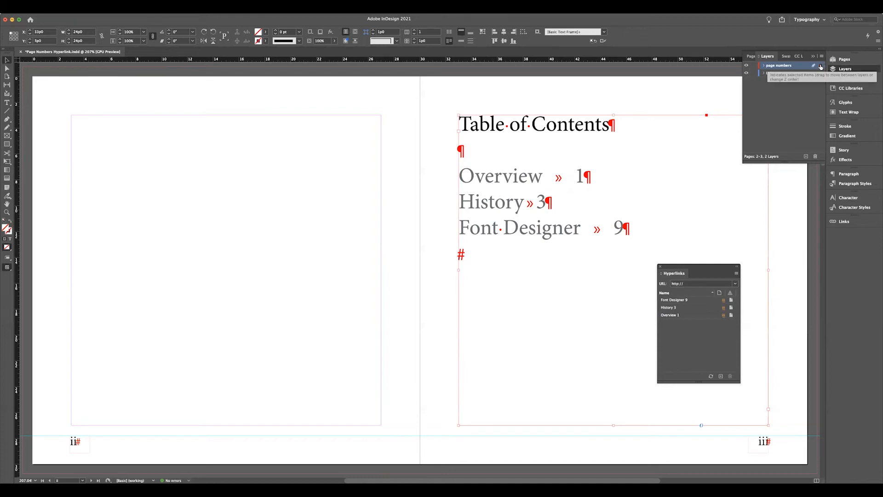
left_click_drag(819, 76, 819, 77)
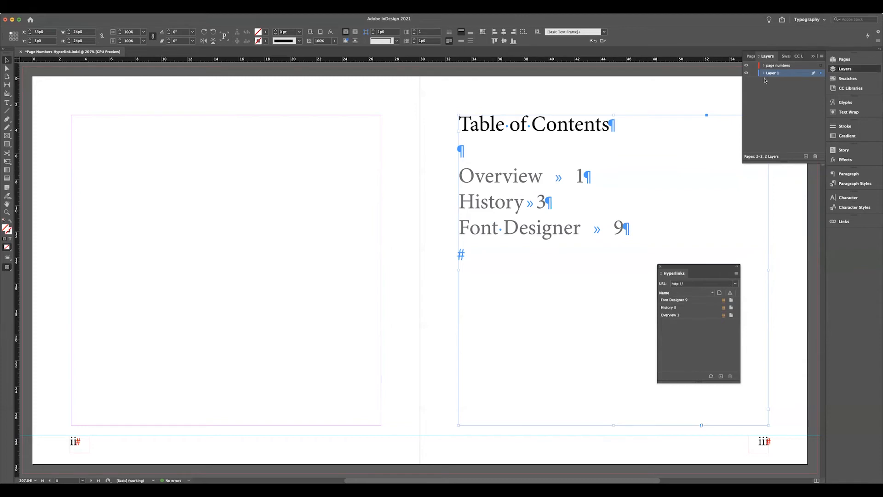
Add a tab stop at about 18p10 to the Overview entry's paragraph.
left_click(547, 175)
key("Left")
key("Left")
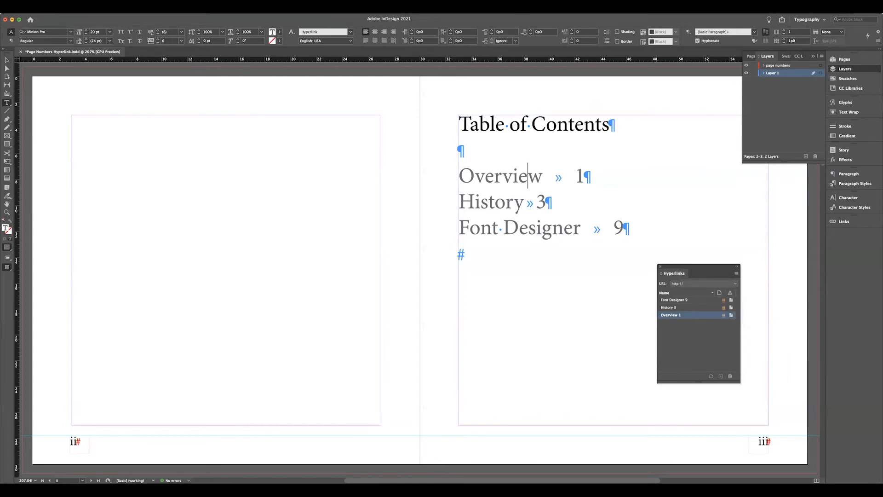
left_click(101, 9)
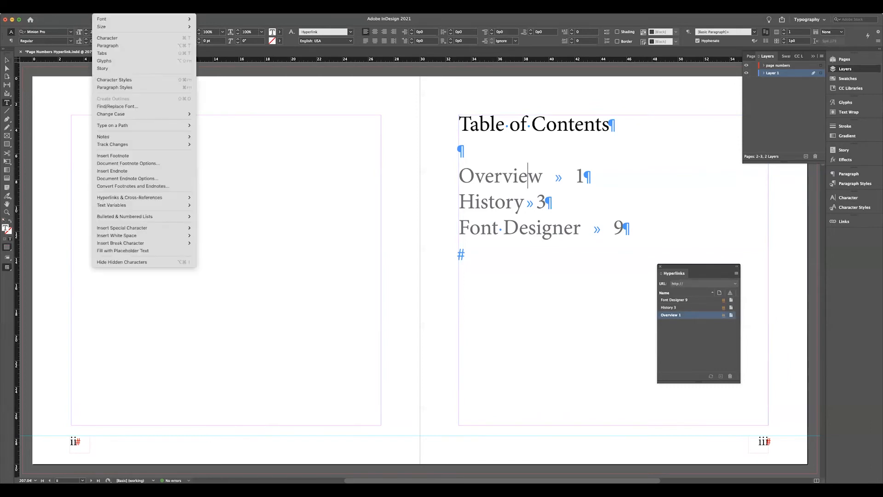
left_click(104, 54)
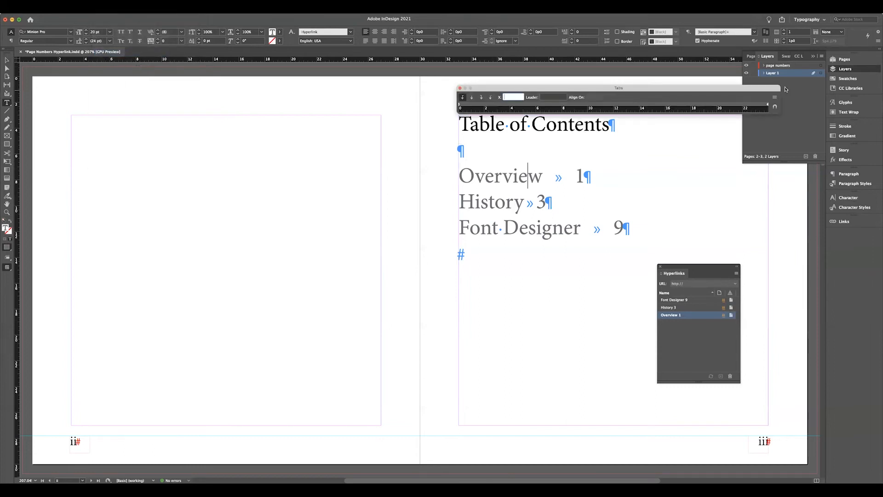
left_click(812, 55)
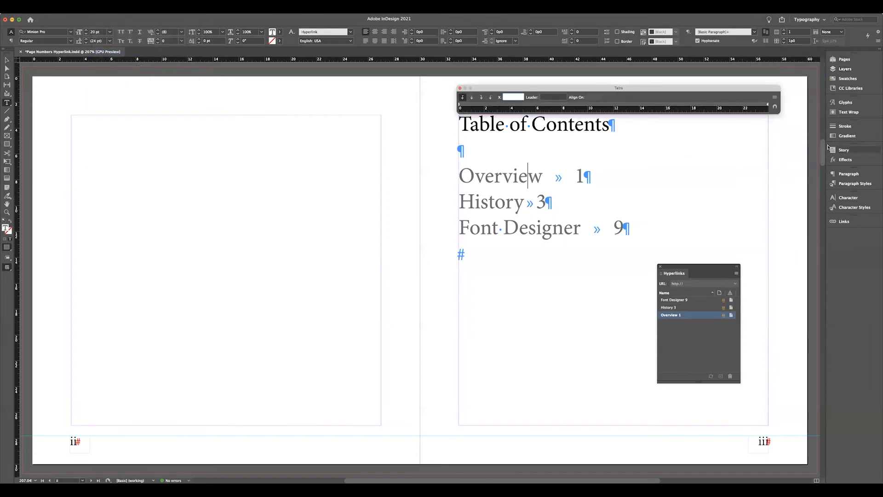
left_click(608, 107)
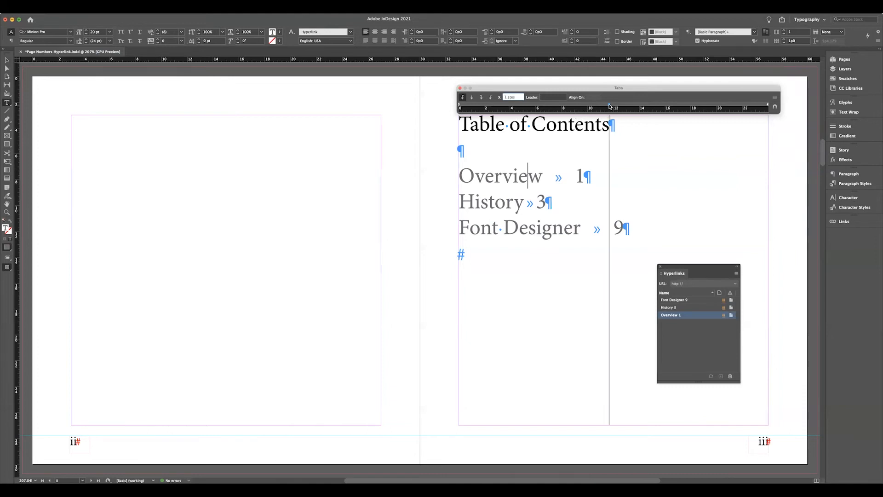
left_click_drag(610, 106, 701, 105)
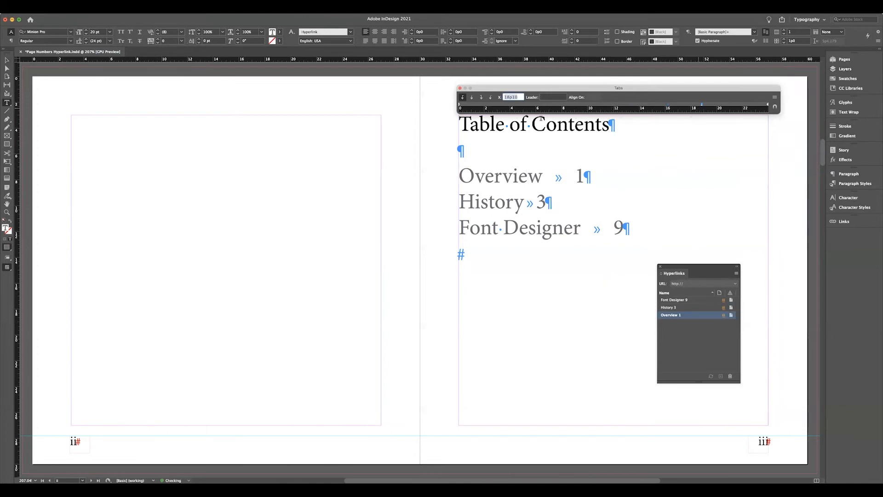
Make the Overview entry's tab stop right-aligned and set its position to 24p0.
left_click(482, 97)
scroll(755, 126, "down", 1)
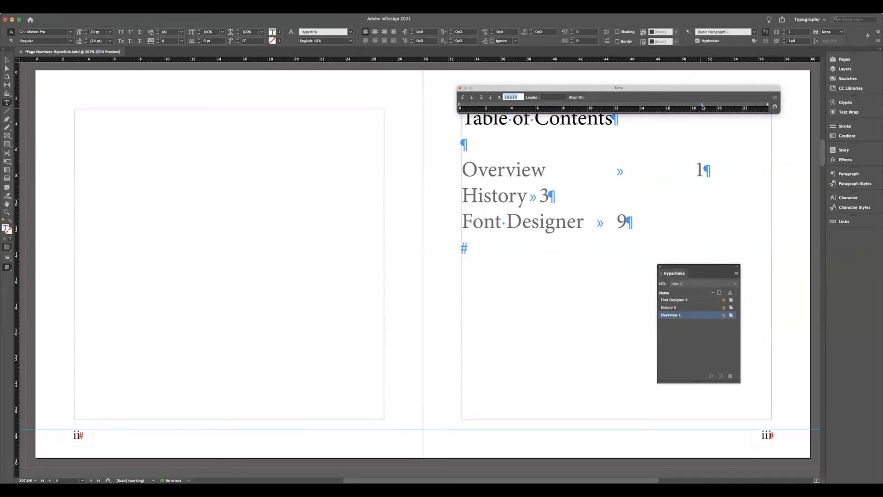
left_click_drag(702, 105, 725, 106)
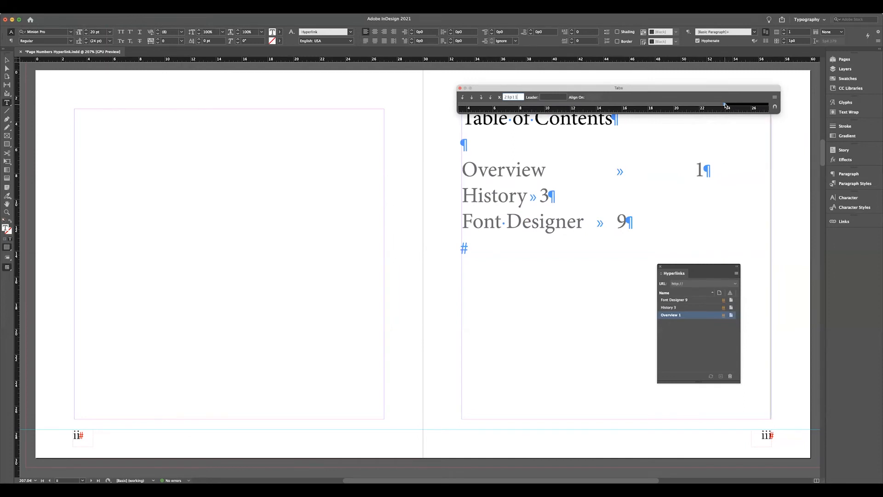
type("24p0")
key("Return")
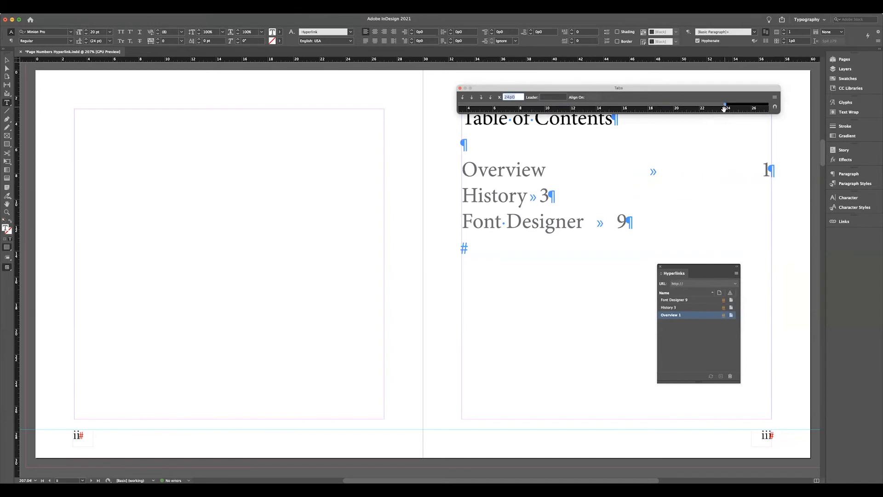
Set a period as the leader for the Overview entry's tab stop and close the tab settings.
left_click(553, 99)
type(".")
left_click(517, 98)
left_click(460, 88)
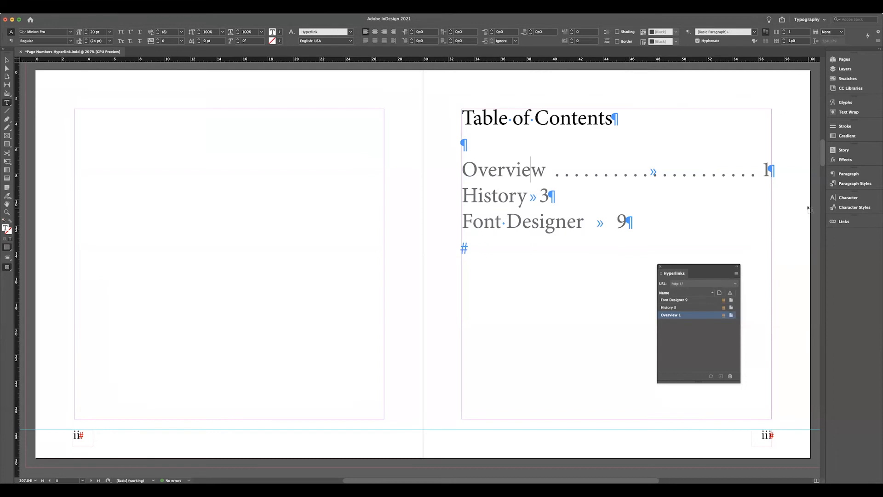
Create a paragraph style named TOC from the Overview entry's formatting and apply it to the selection.
left_click(849, 184)
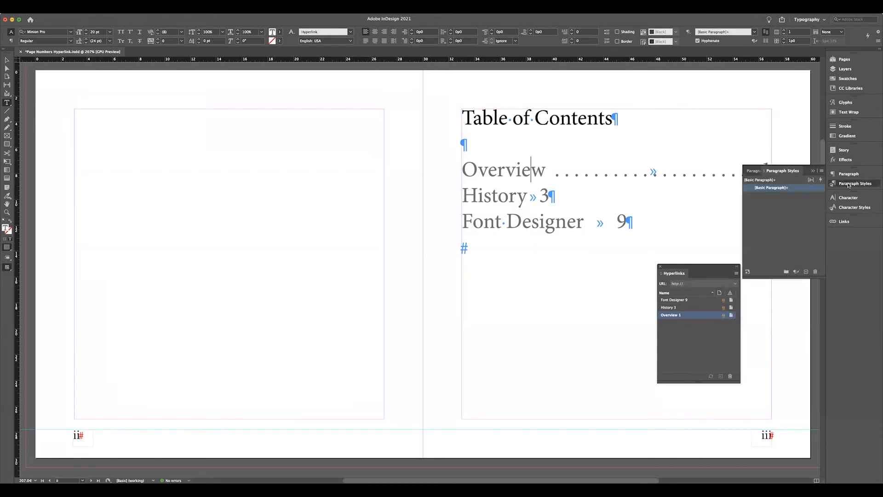
left_click(821, 171)
left_click(750, 177)
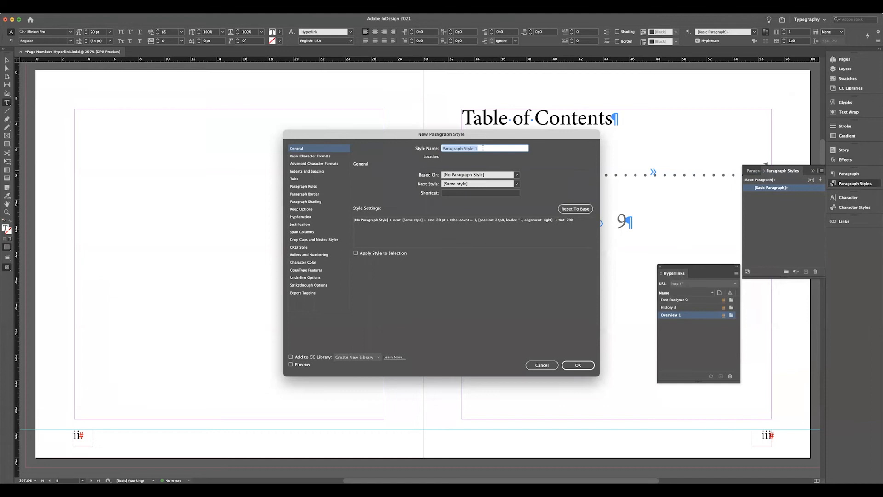
type("TOC")
left_click(355, 253)
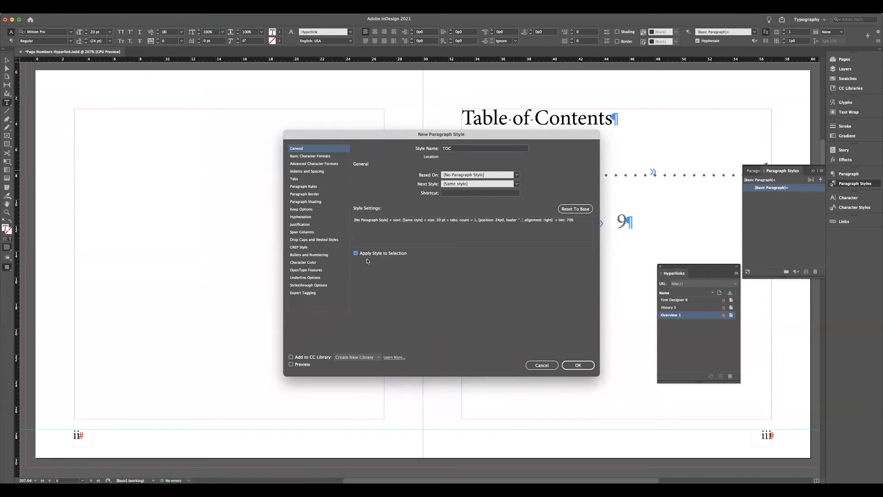
left_click(303, 157)
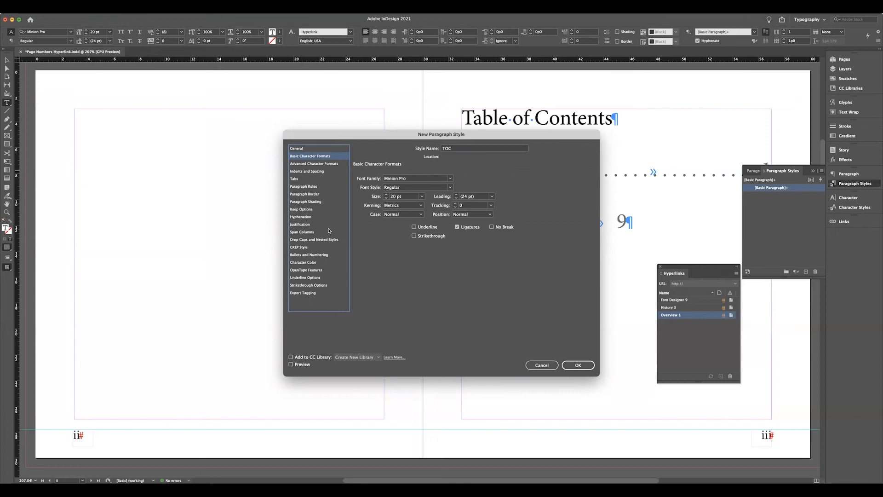
left_click(309, 265)
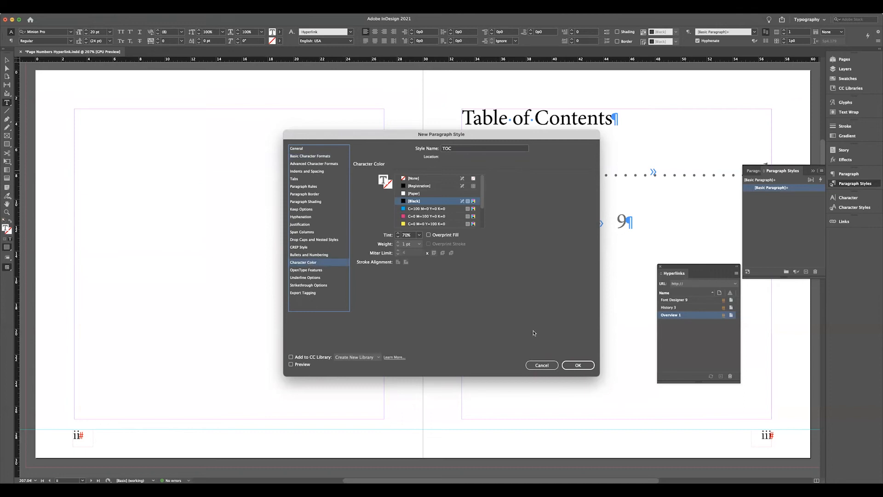
left_click(576, 366)
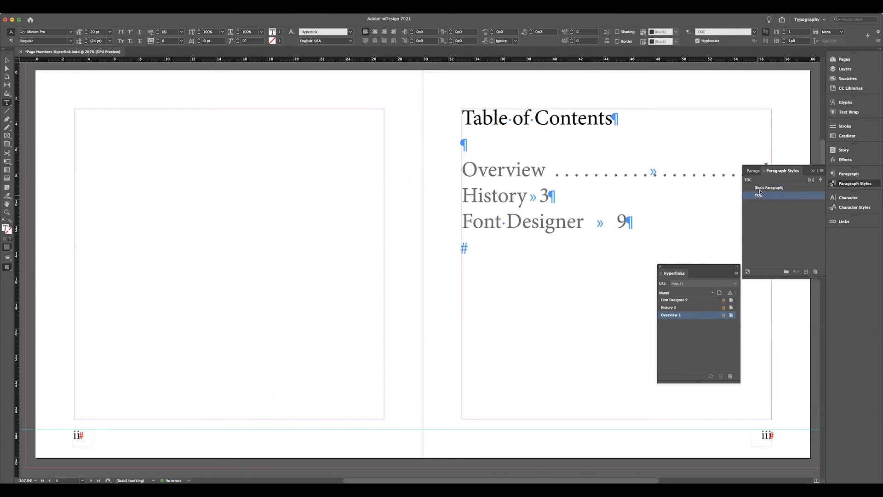
Set the character style of the whole Overview entry to [None].
left_click(854, 209)
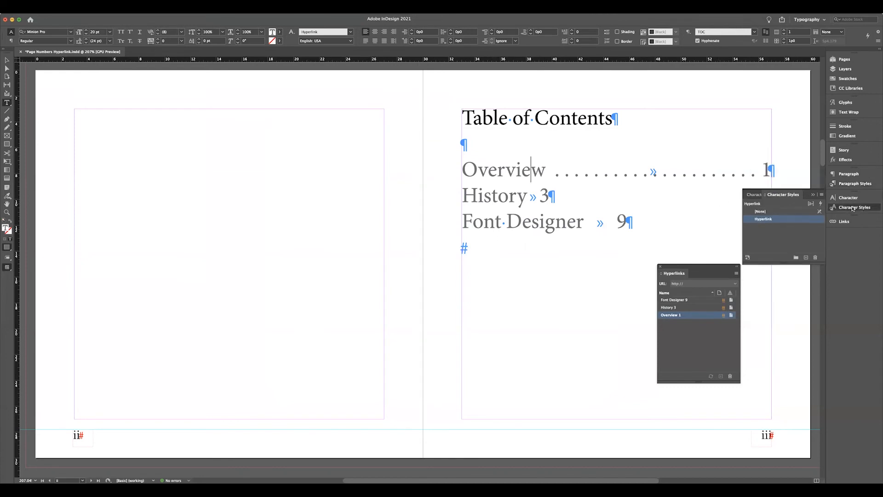
left_click(759, 211)
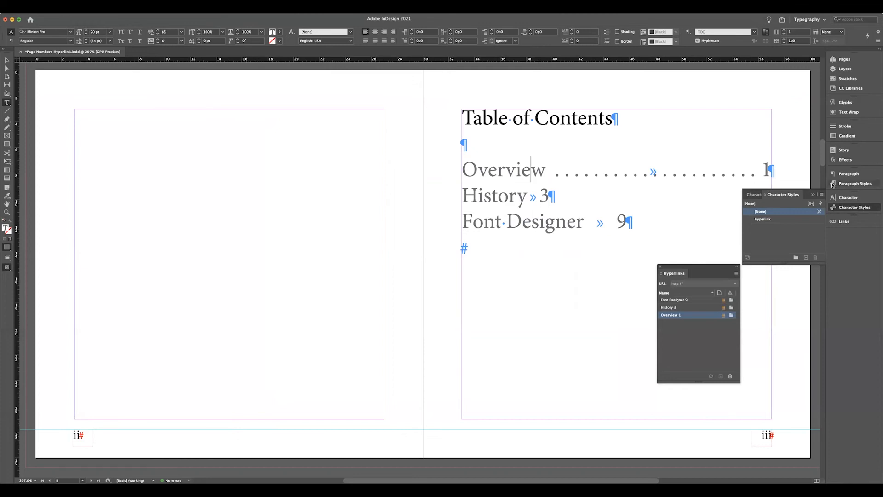
double_click(508, 167)
triple_click(508, 167)
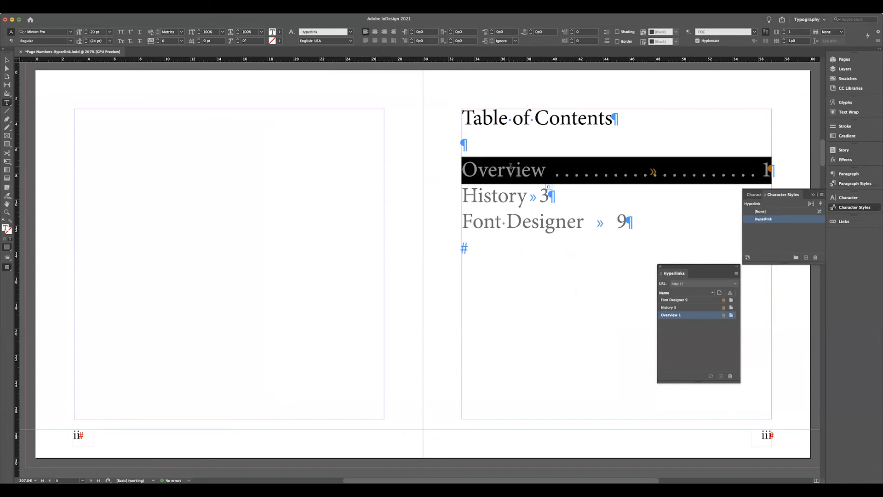
left_click(758, 211)
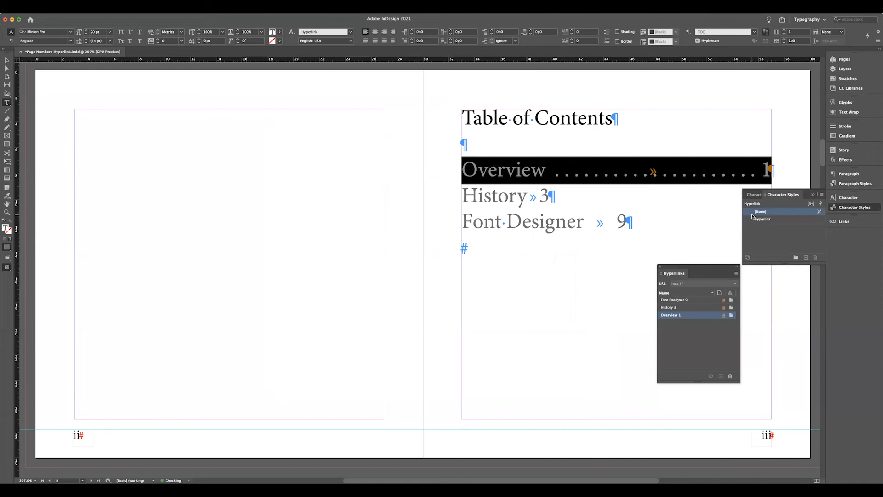
Apply the TOC paragraph style to the Overview, History and Font Designer entries together.
left_click(848, 184)
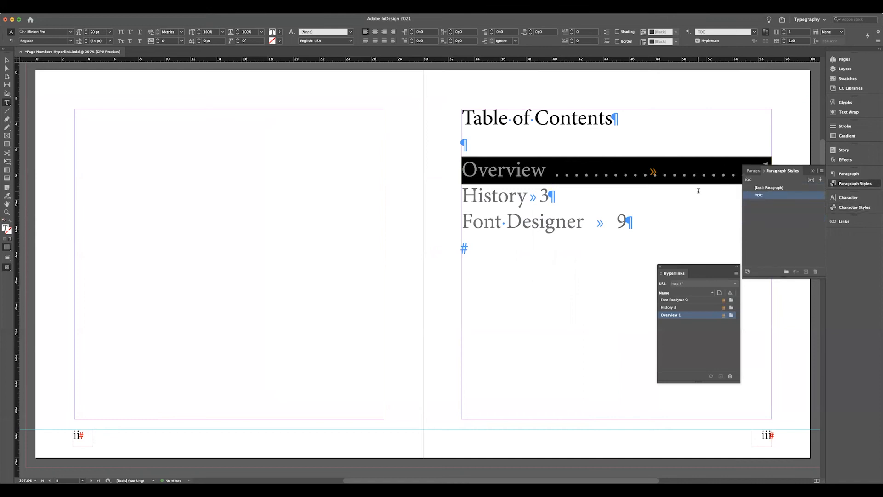
left_click_drag(498, 178, 649, 230)
left_click(761, 195)
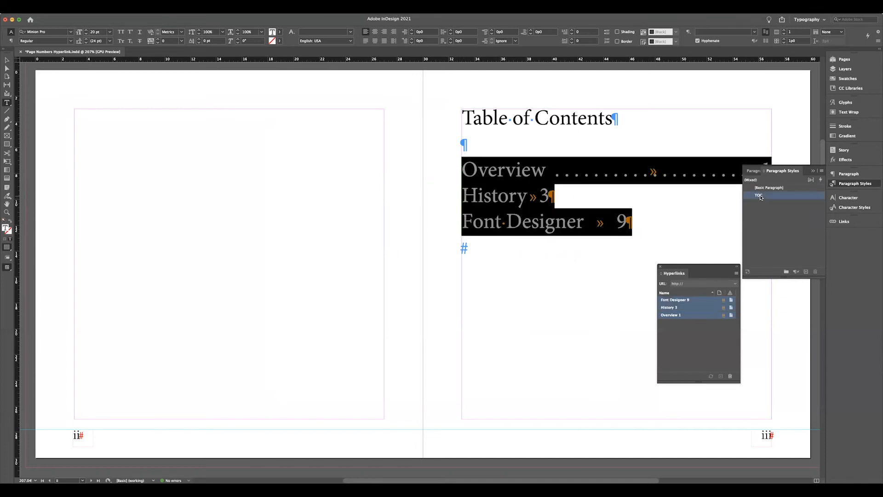
left_click(615, 255)
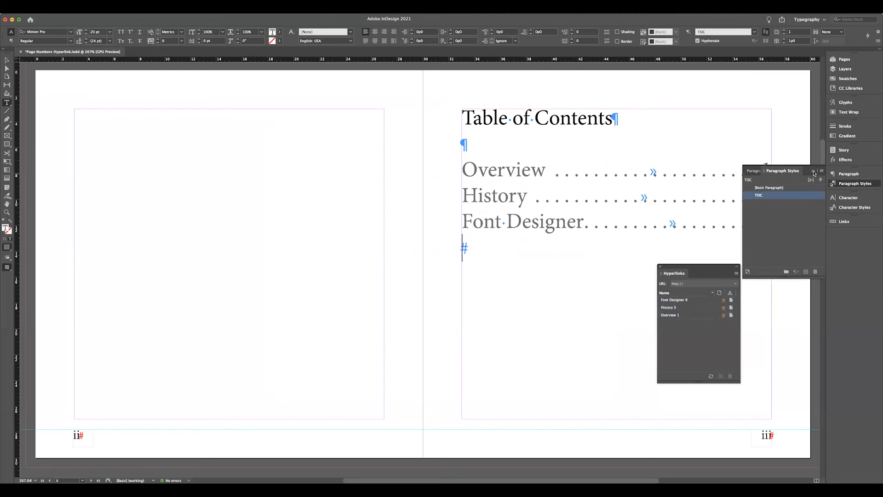
left_click(812, 171)
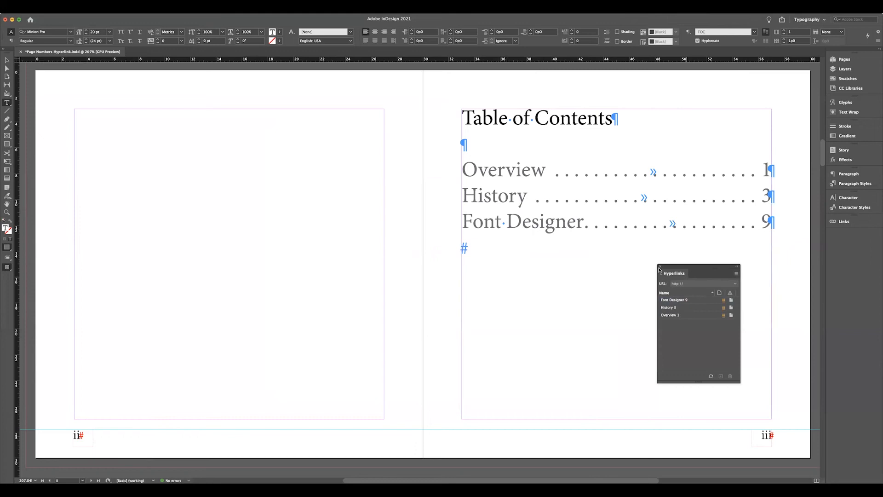
Check the hyperlink attached to each of the three contents entries, and close the hyperlinks list.
left_click(586, 174)
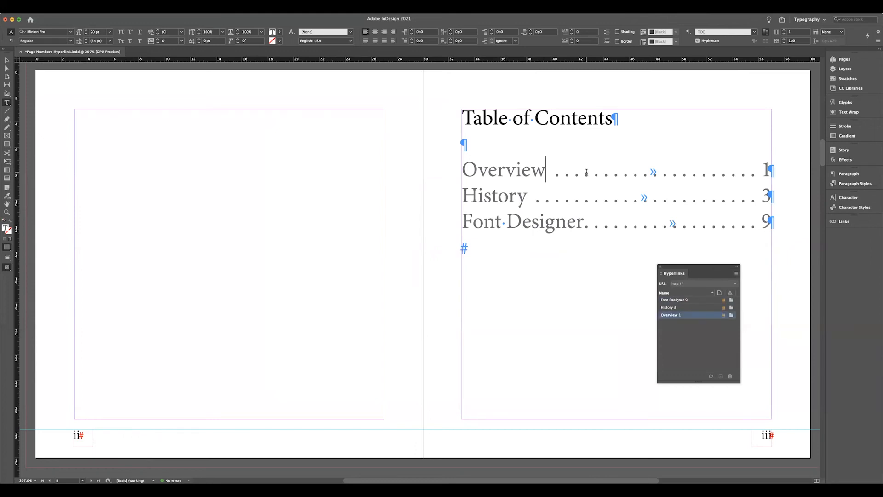
left_click(595, 200)
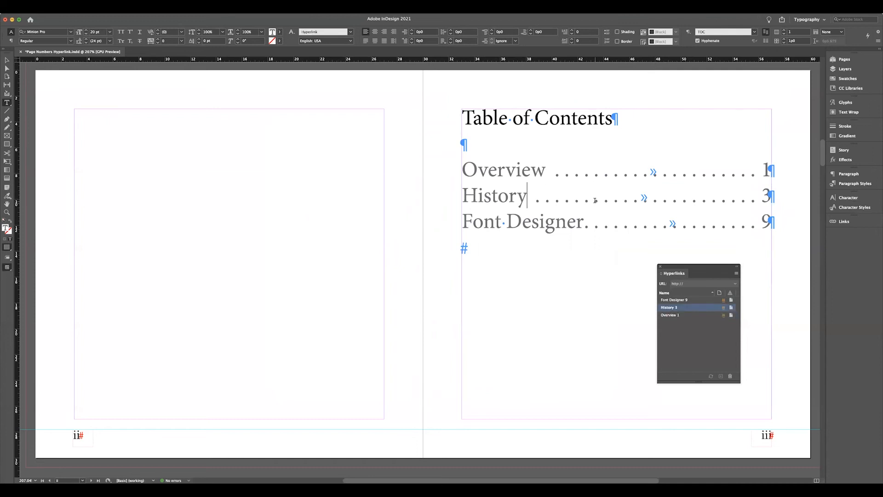
left_click(609, 228)
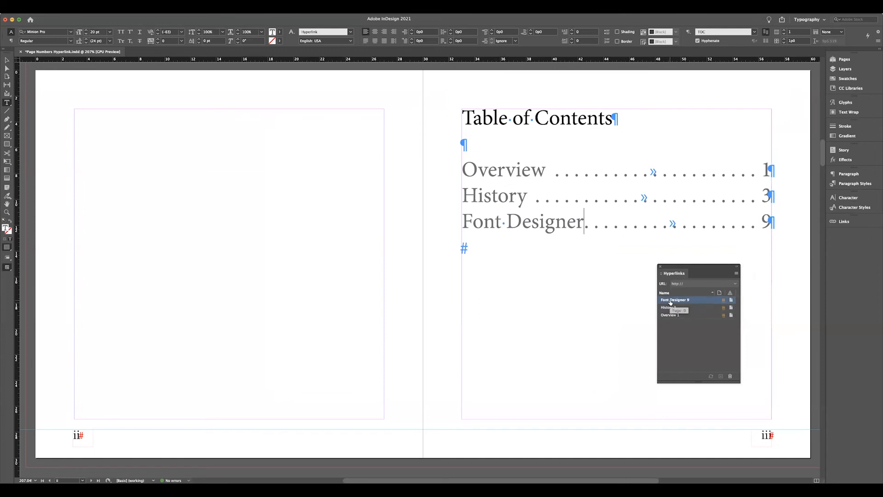
left_click(669, 308)
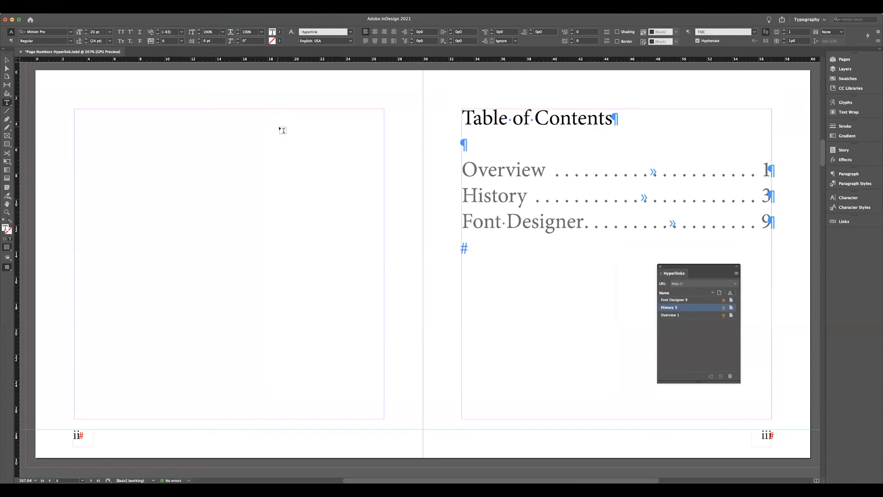
left_click(6, 63)
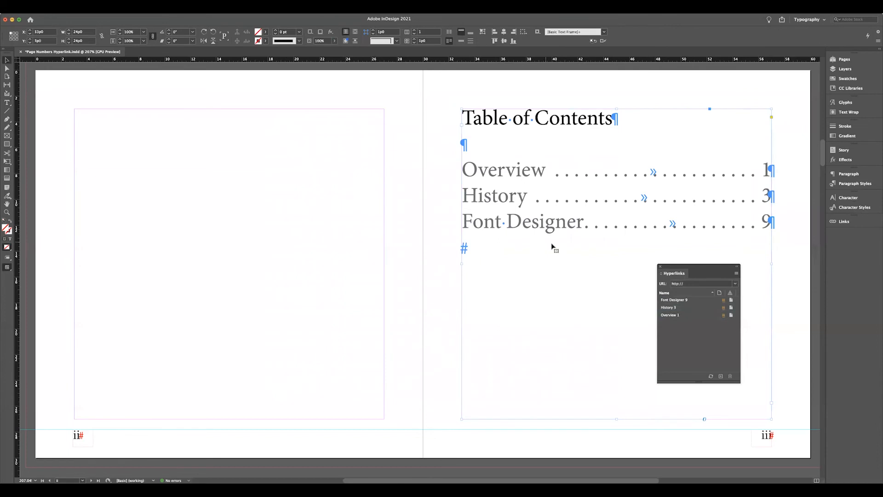
left_click(669, 301)
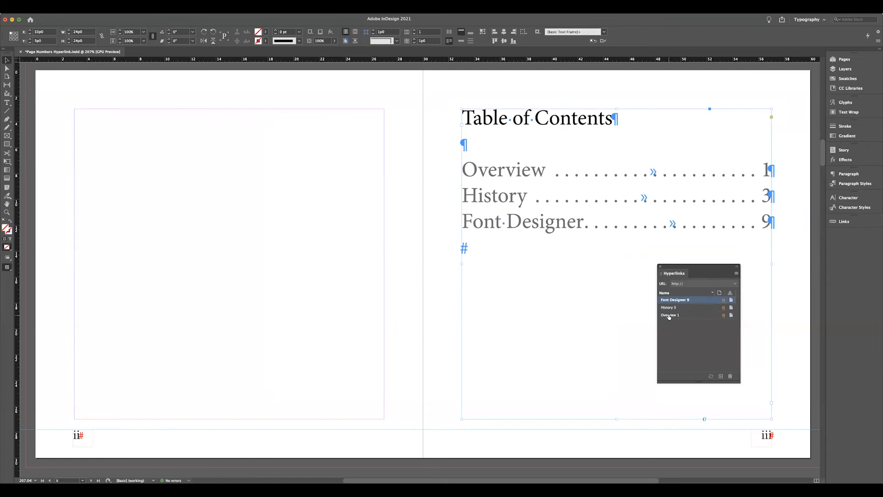
left_click(669, 316)
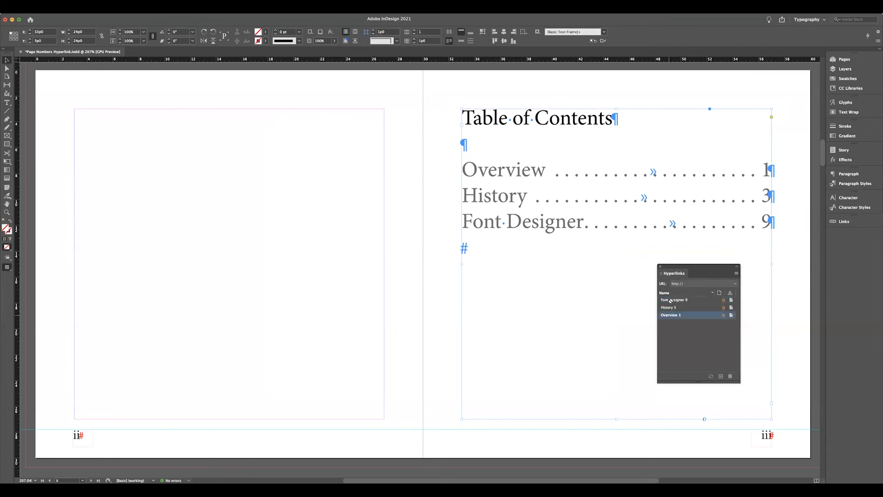
left_click(673, 331)
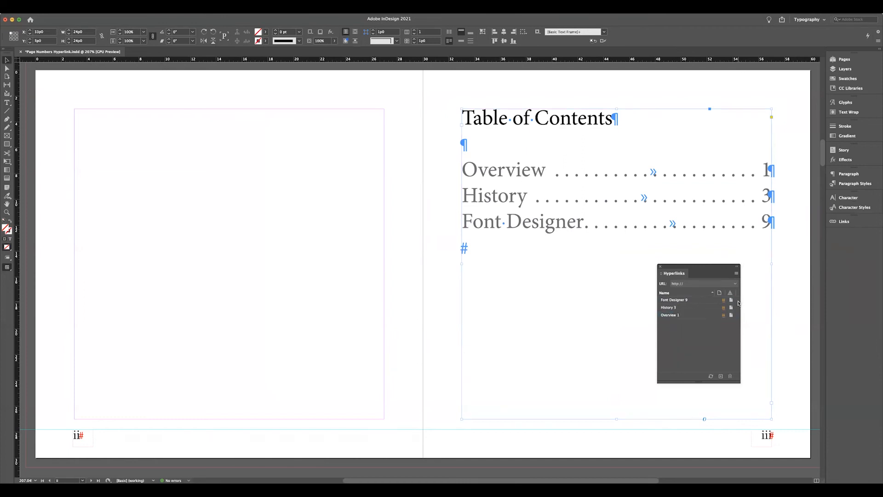
left_click(660, 301)
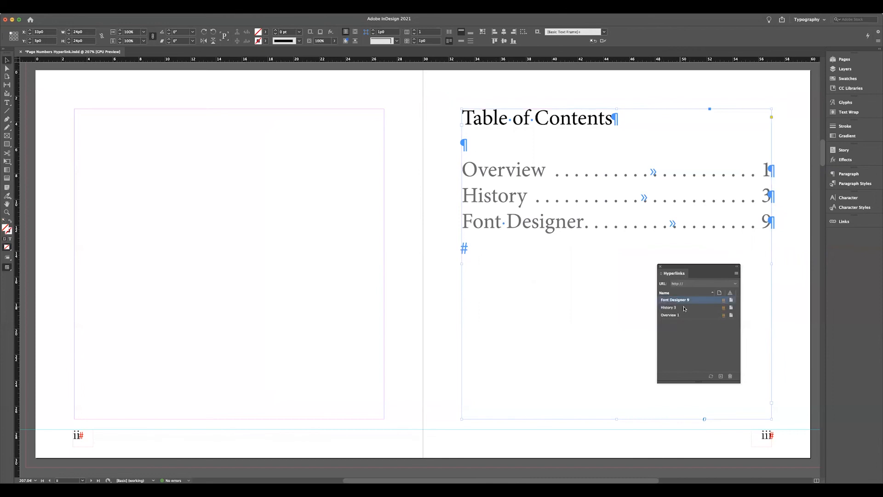
left_click(658, 266)
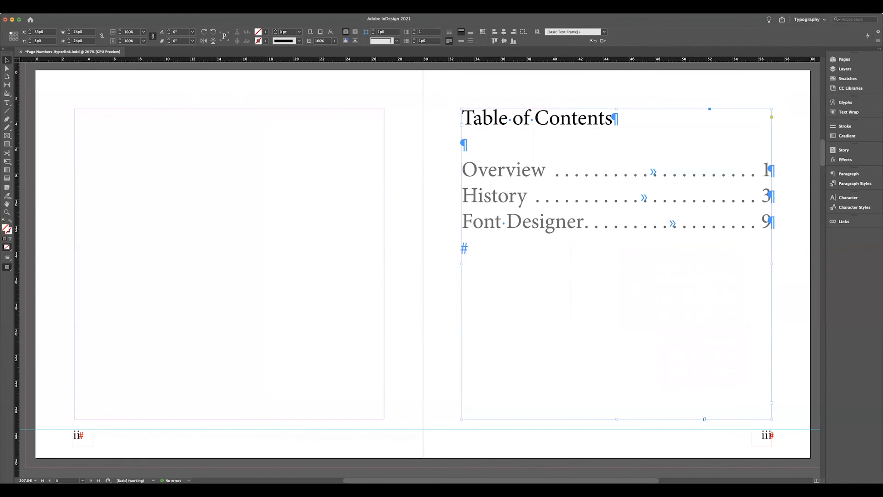
Save the document's changes and start exporting it.
left_click(47, 8)
left_click(54, 62)
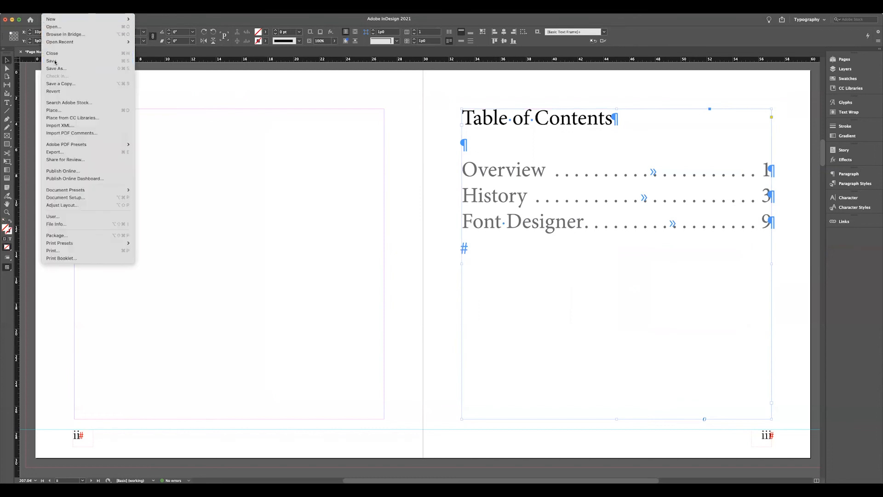
left_click(47, 8)
left_click(56, 151)
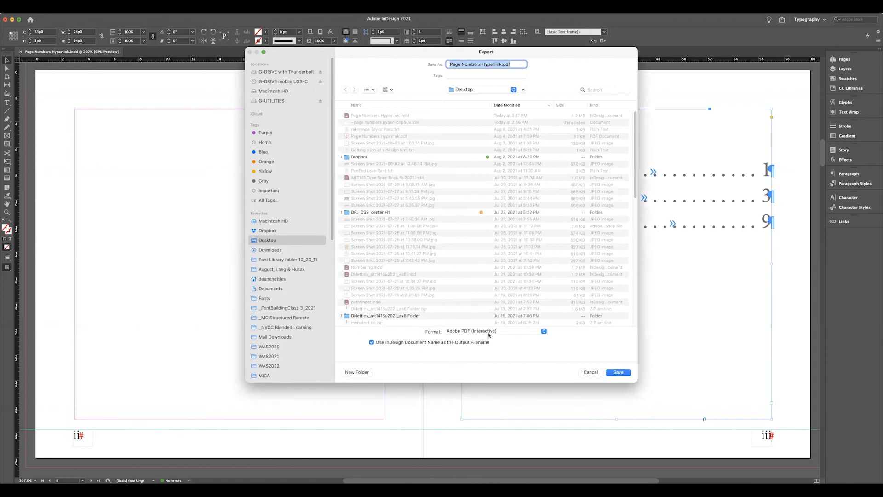
Try the Adobe PDF (Print) export format, and return the format to Adobe PDF (Interactive).
left_click(457, 332)
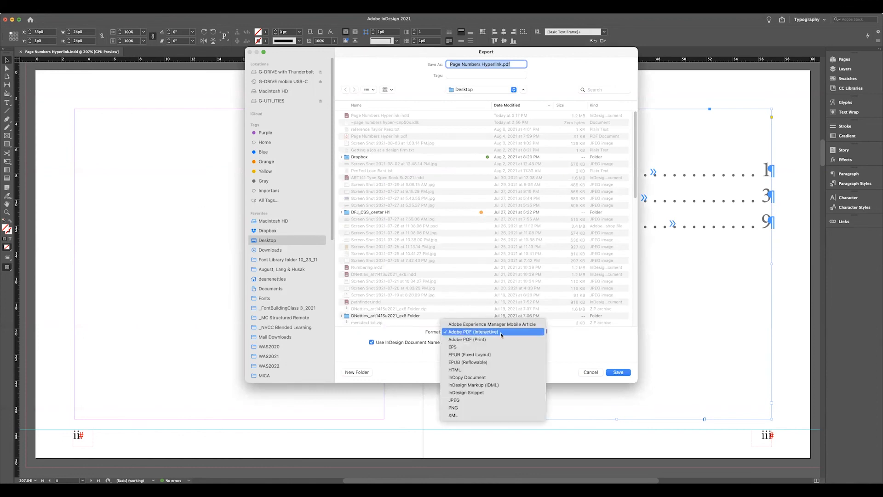
left_click(475, 341)
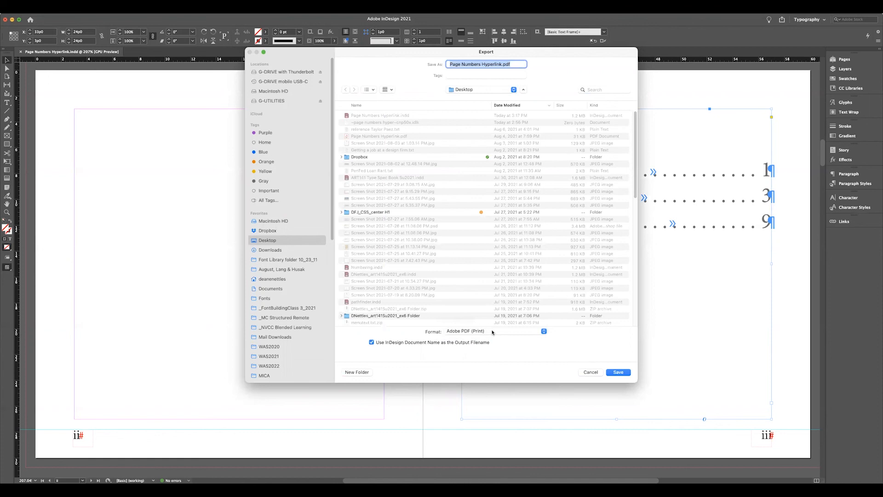
left_click(492, 331)
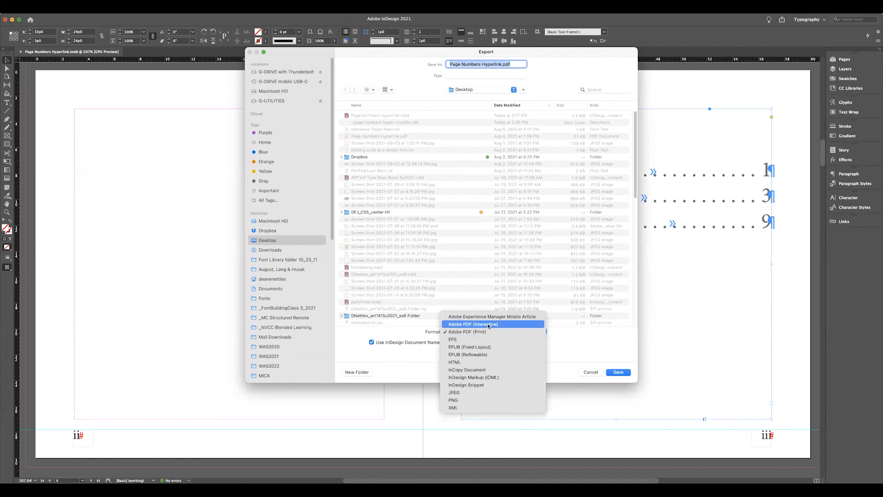
left_click(488, 325)
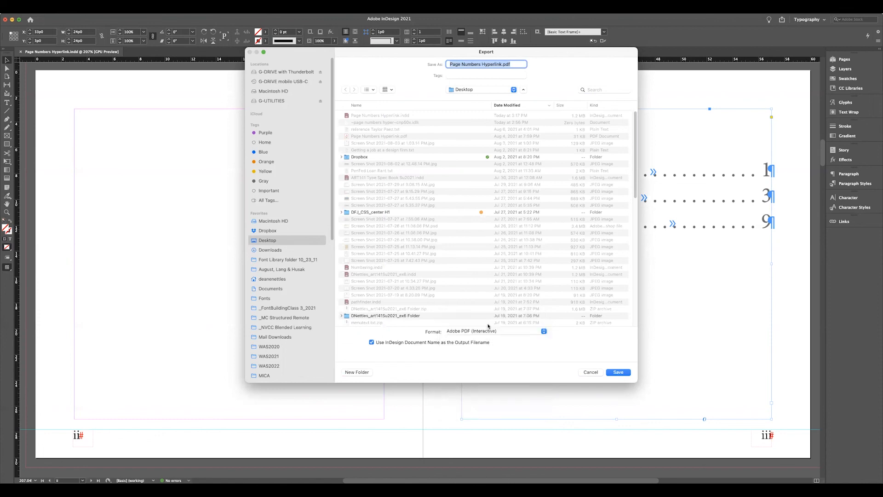
Export an interactive PDF over the existing Page Numbers Hyperlink.pdf, with range All Pages, exported as spreads and opening in full screen mode.
left_click(617, 373)
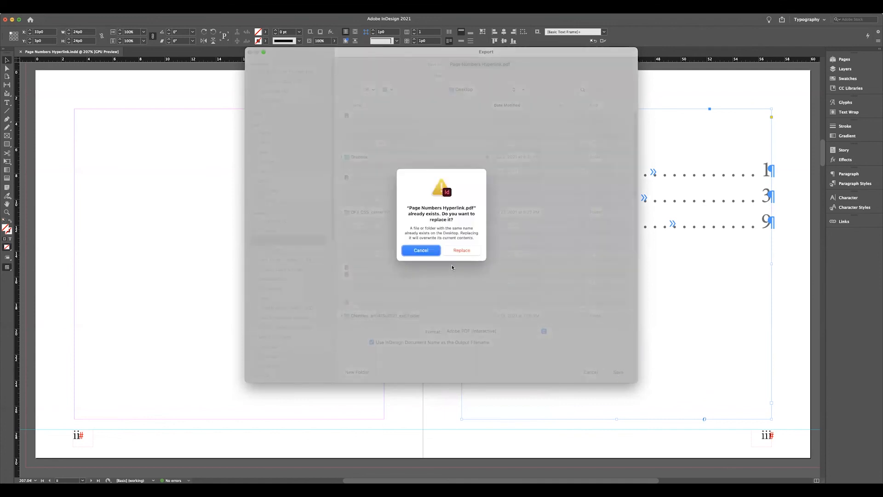
left_click(459, 252)
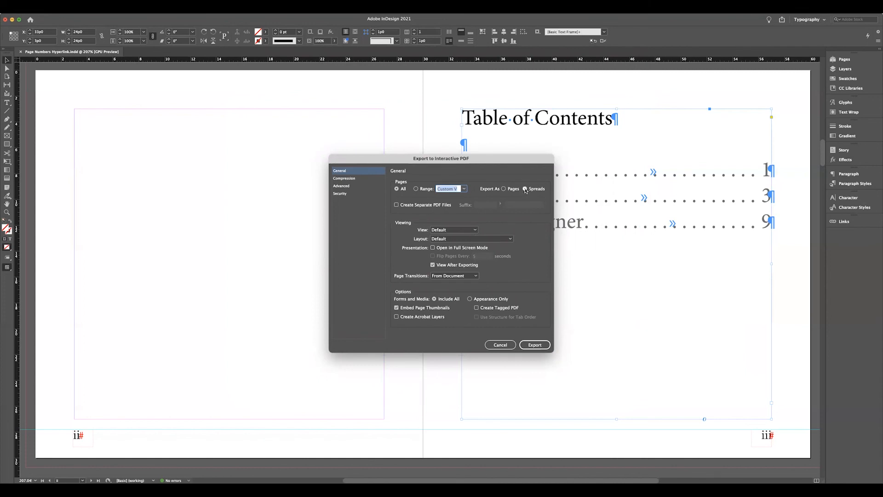
left_click(505, 189)
left_click(524, 188)
left_click(464, 188)
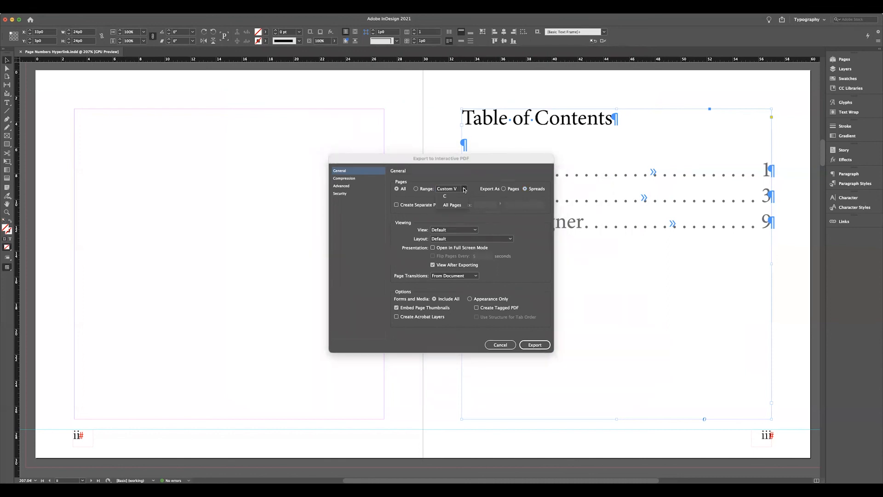
left_click(459, 205)
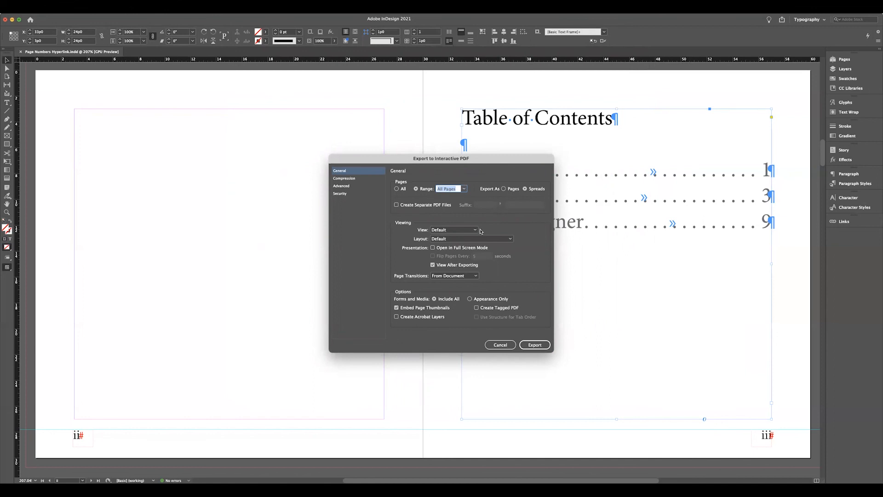
left_click(432, 248)
left_click(533, 345)
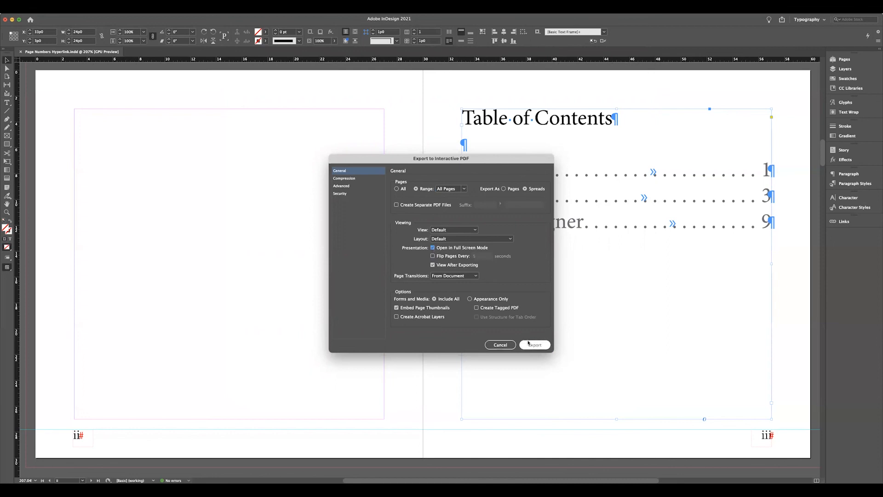